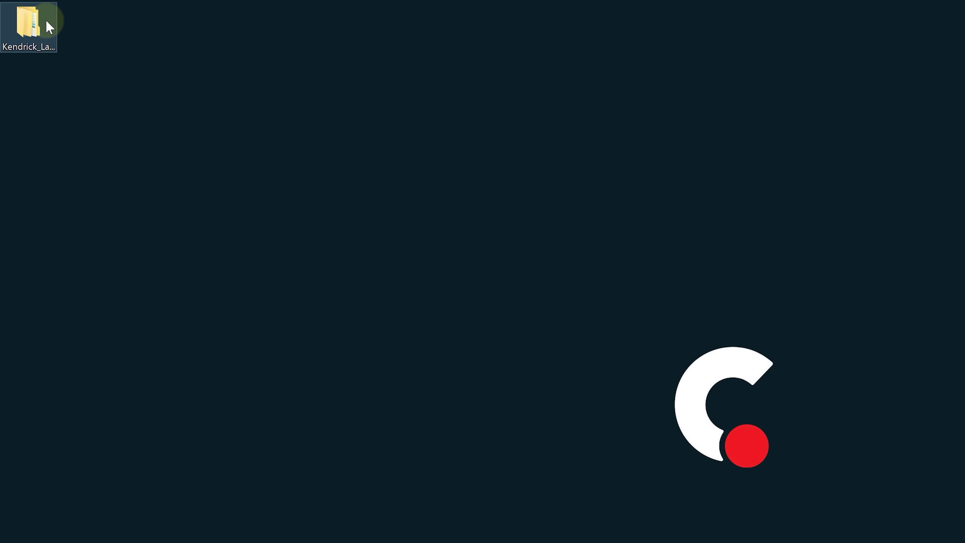
Go into the DeepFace_Lab folder and run the clear workspace script
double_click(46, 22)
double_click(353, 124)
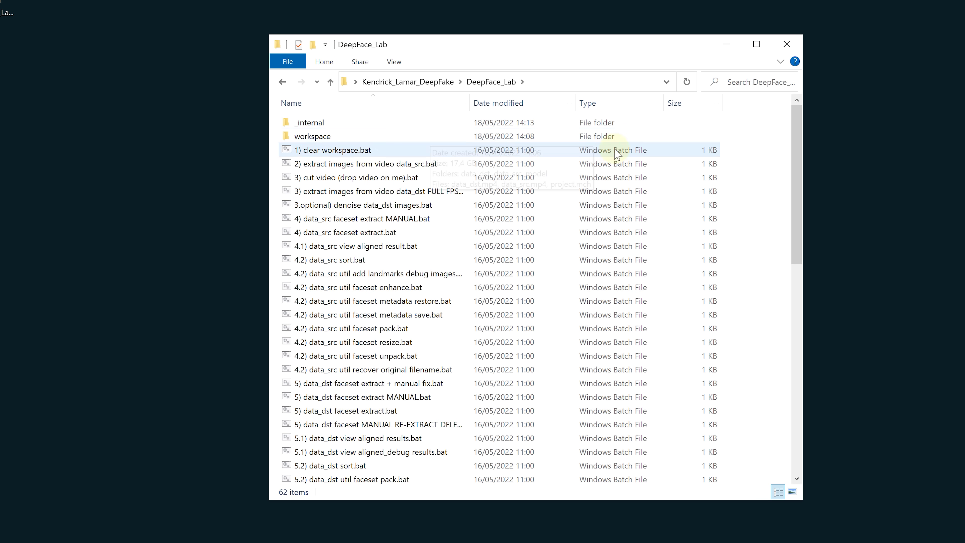
left_click_drag(798, 127, 788, 234)
scroll(789, 233, "down", 4)
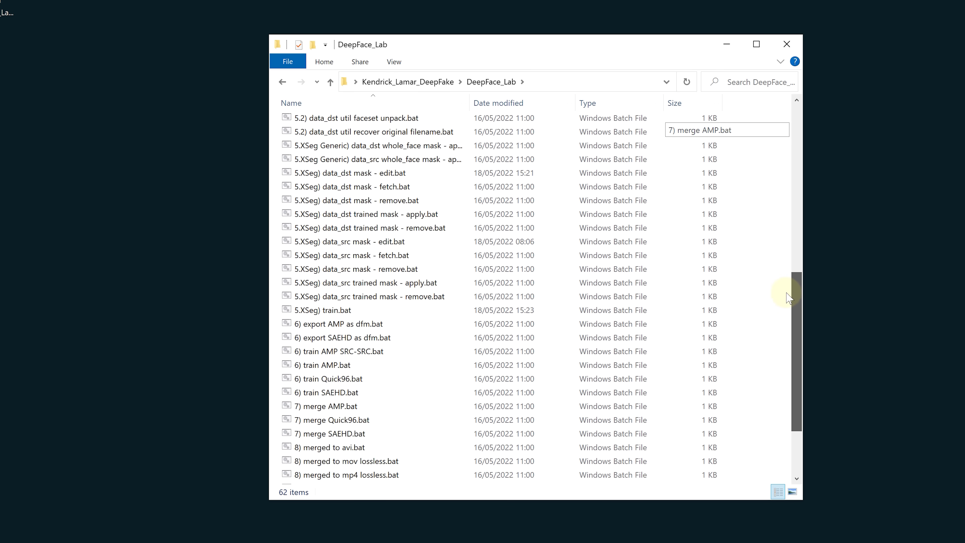
scroll(781, 233, "up", 10)
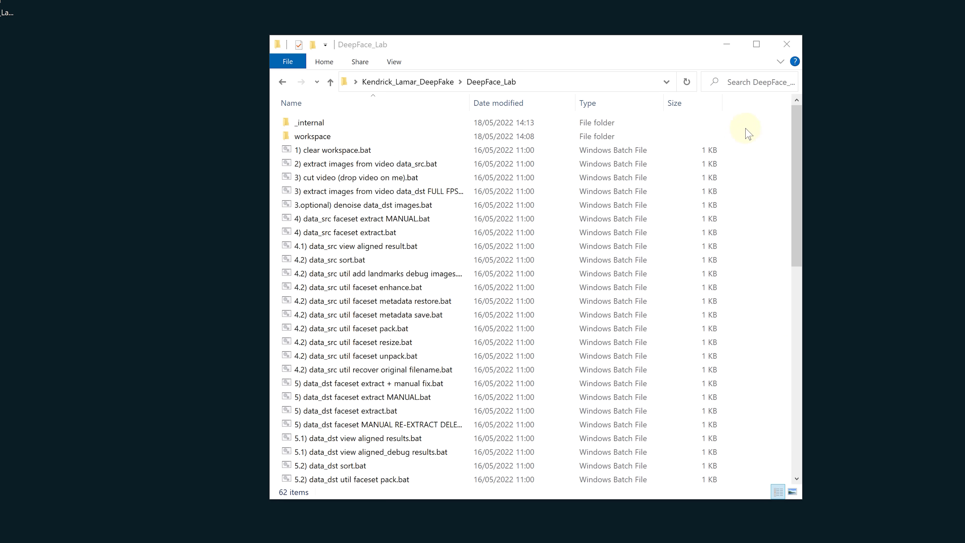
double_click(408, 151)
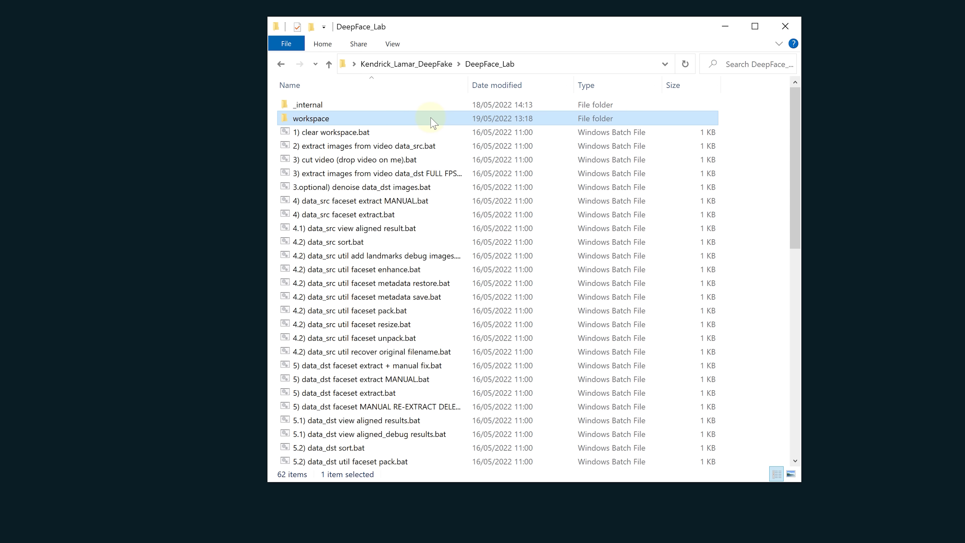
Replace the workspace's two old videos with the new clips named data_dst.mp4 and data_src.mp4
double_click(433, 121)
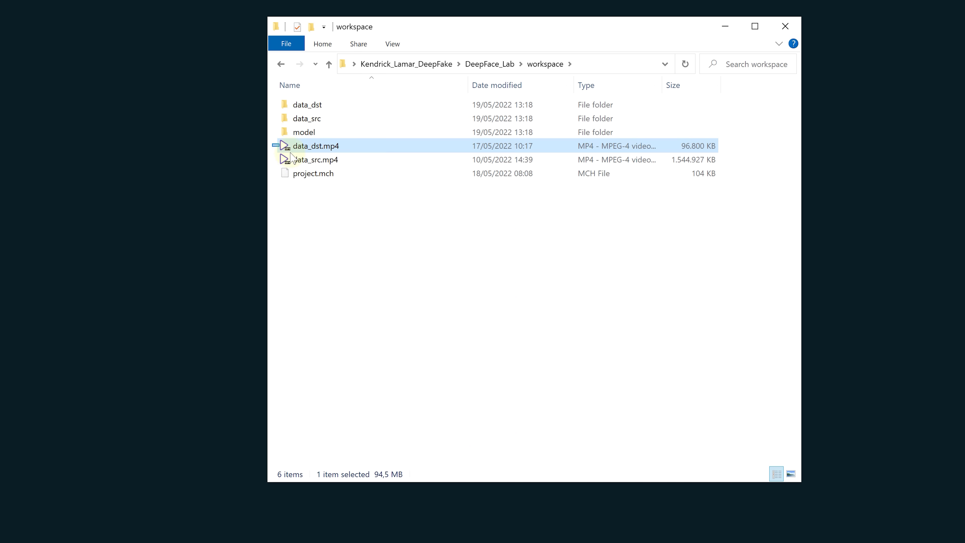
key("Delete")
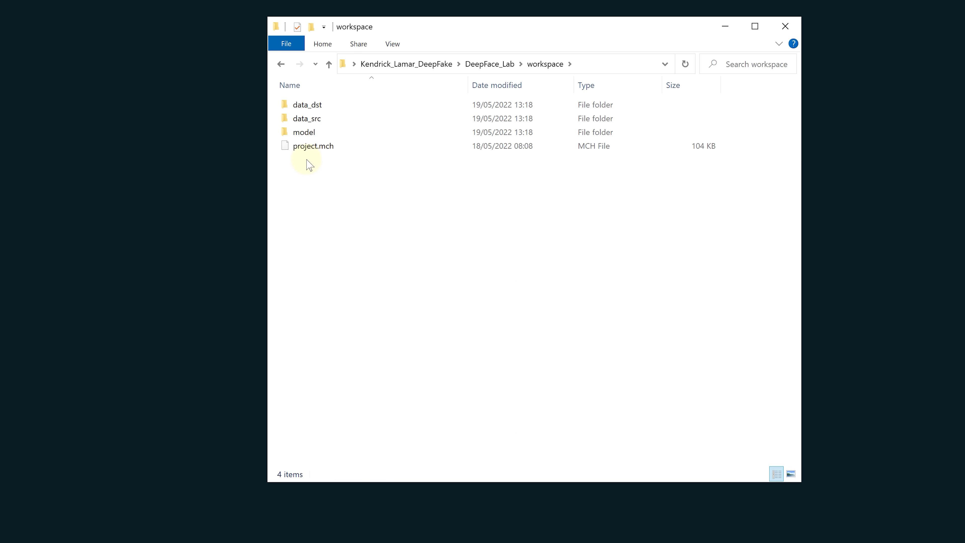
key("ctrl+v")
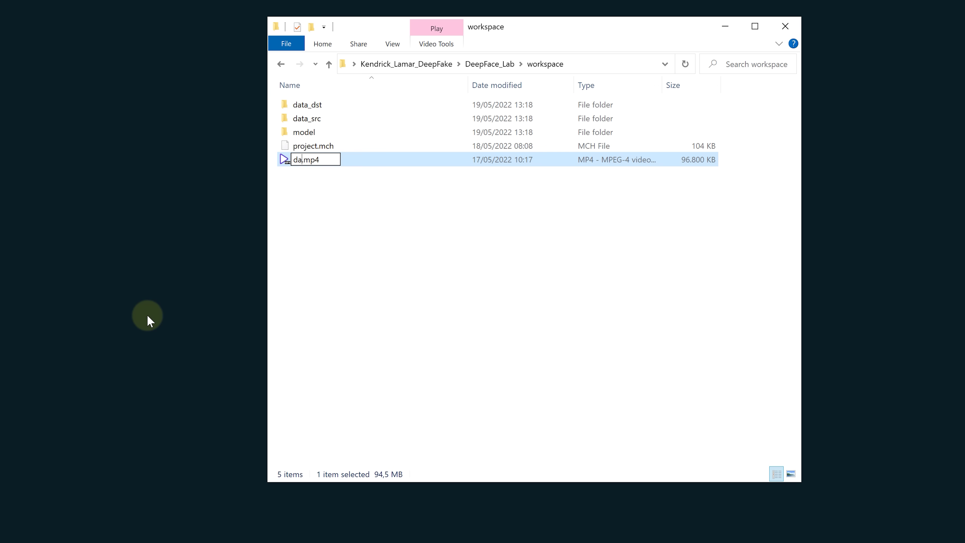
type("dst")
key("Return")
key("ctrl+v")
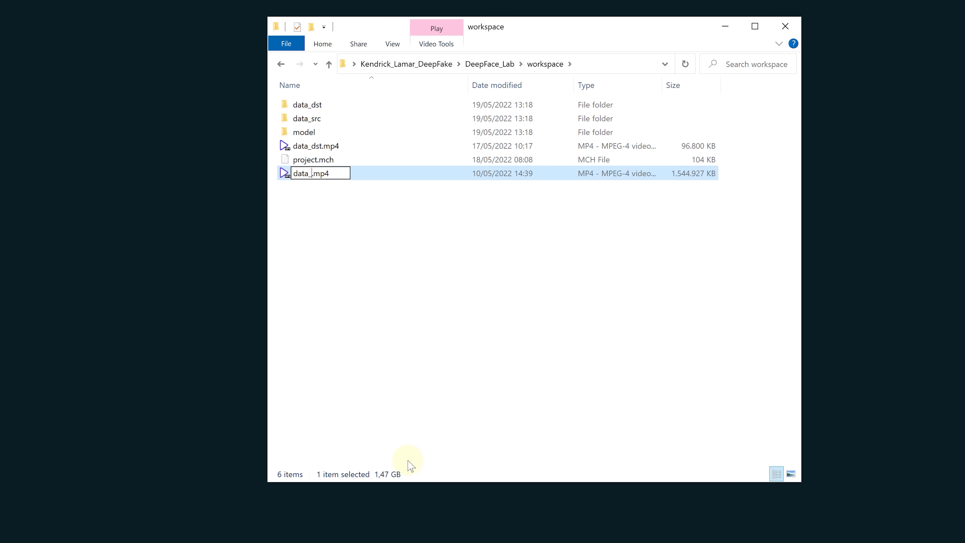
key("Return")
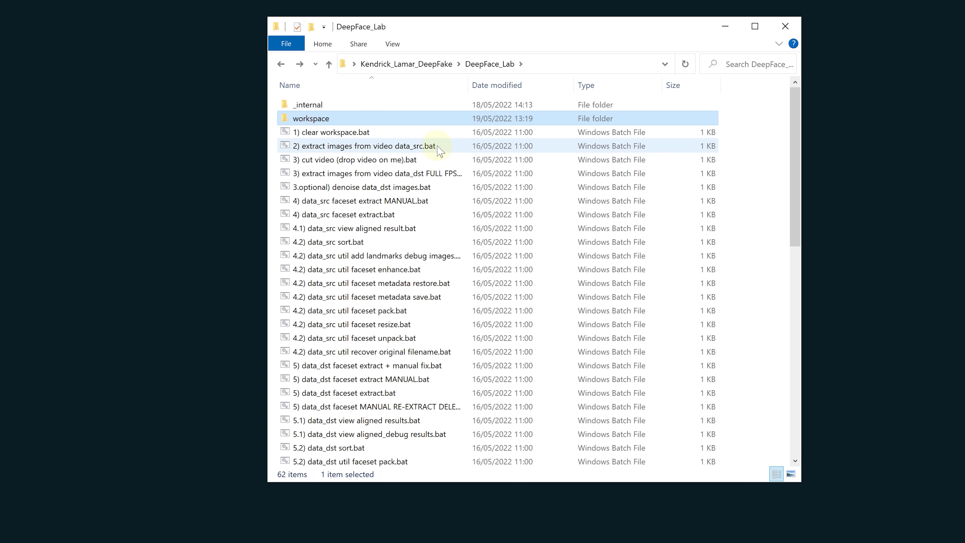
Extract frames from data_src.mp4 at 7 FPS as PNG images into data_src
left_click(444, 148)
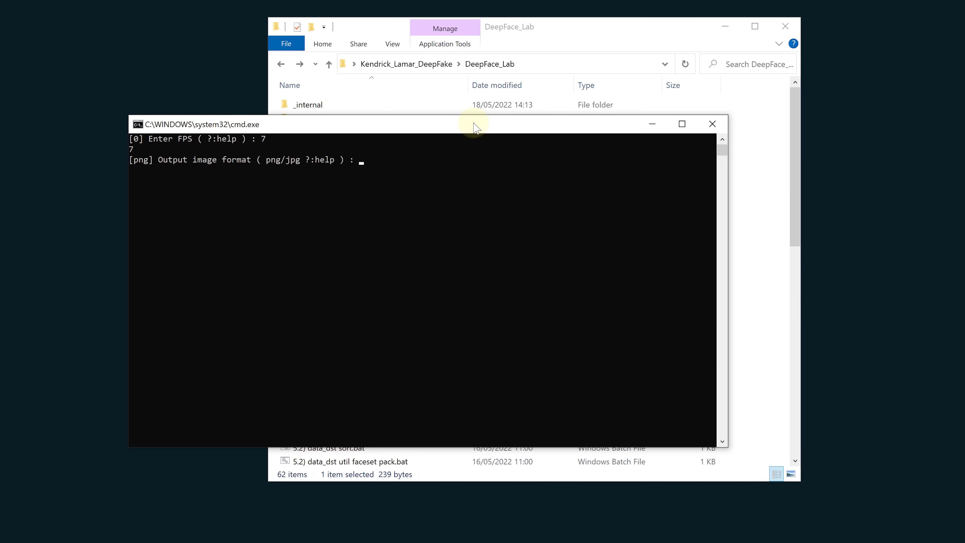
key("Return")
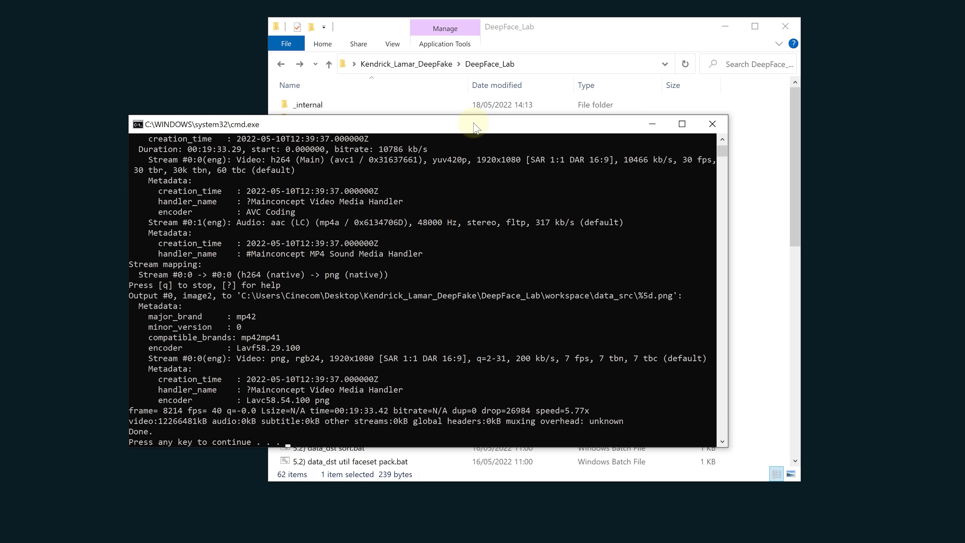
key("Return")
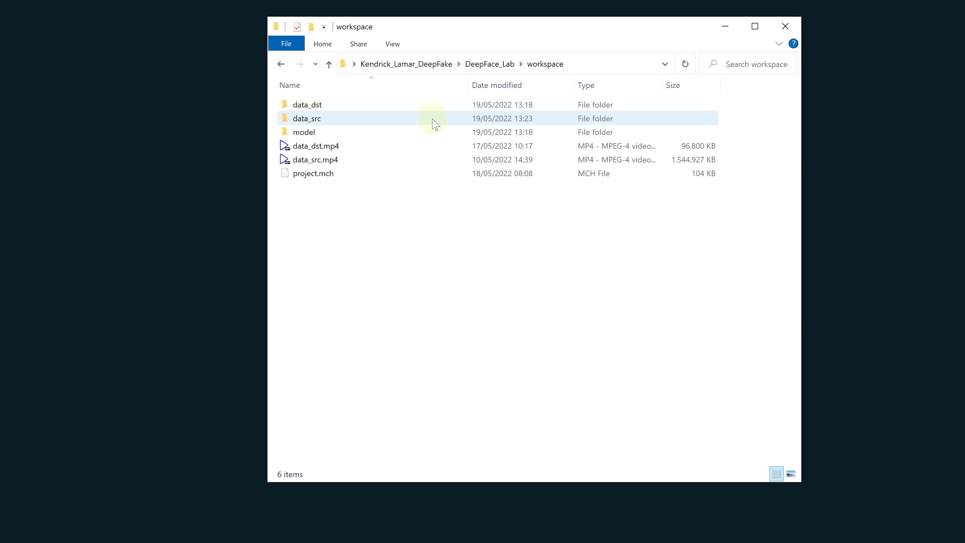
Run the data_src faceset extraction with default wf face type settings into the aligned folder
double_click(432, 120)
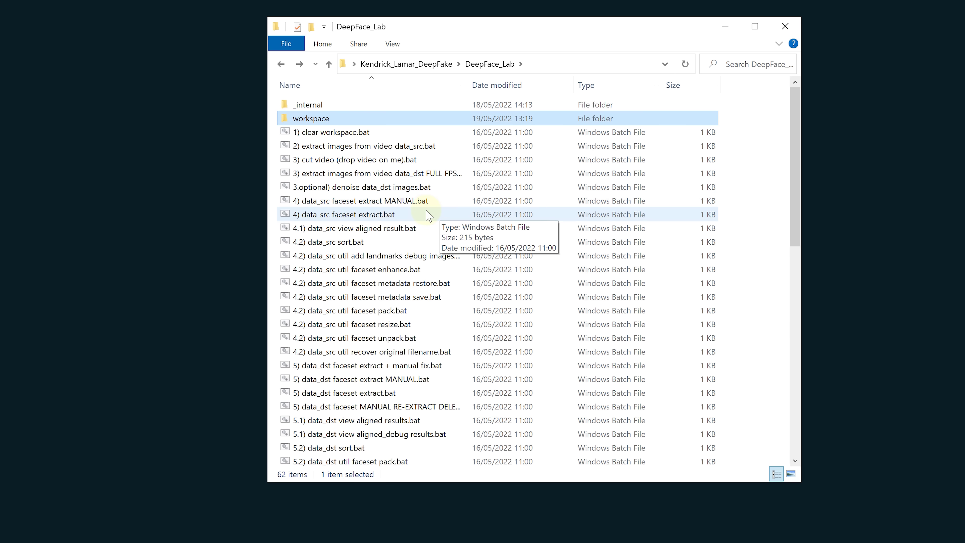
double_click(428, 216)
key("Return")
key("Return")
key("Return")
key("Return")
key("Return")
key("Return")
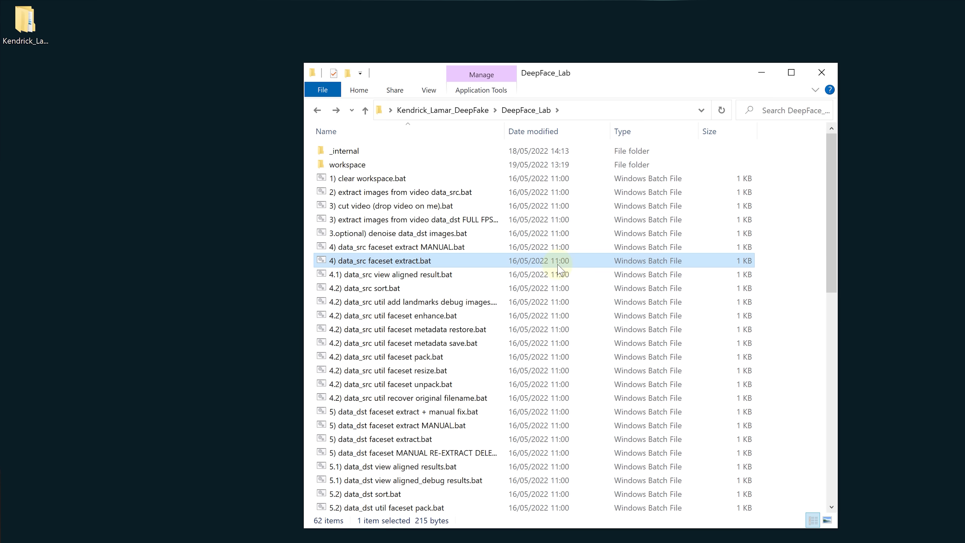
double_click(393, 165)
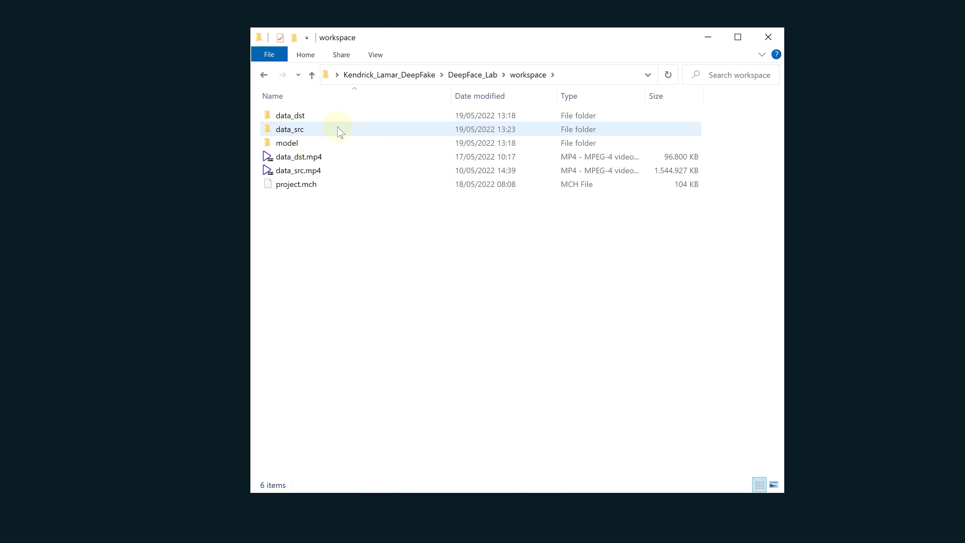
Browse through the 337 extracted source faces in data_src\aligned
double_click(339, 131)
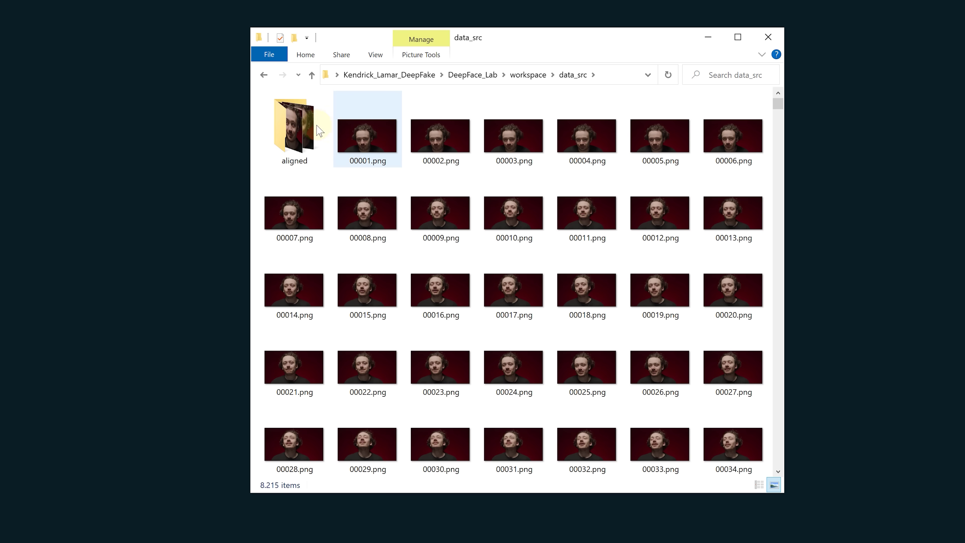
double_click(312, 129)
scroll(721, 140, "down", 12)
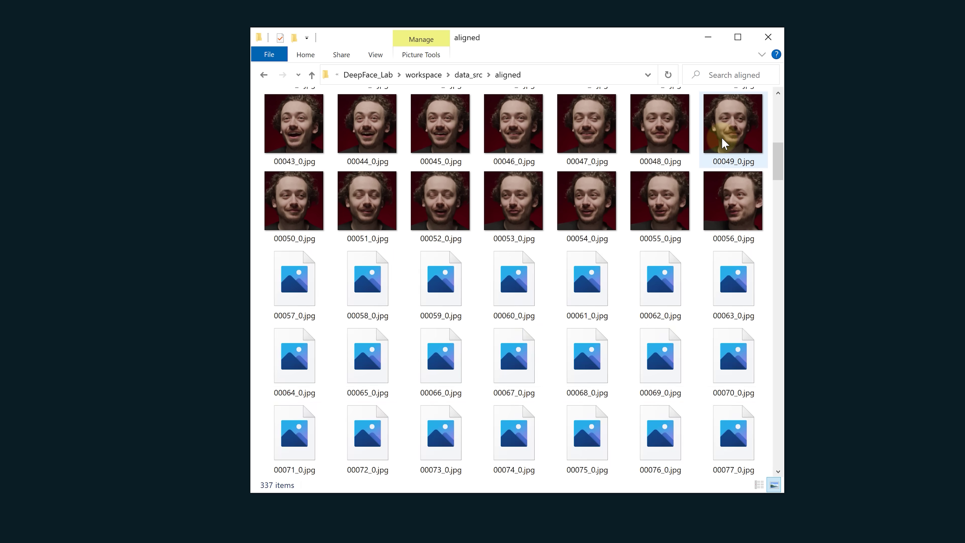
scroll(721, 137, "down", 9)
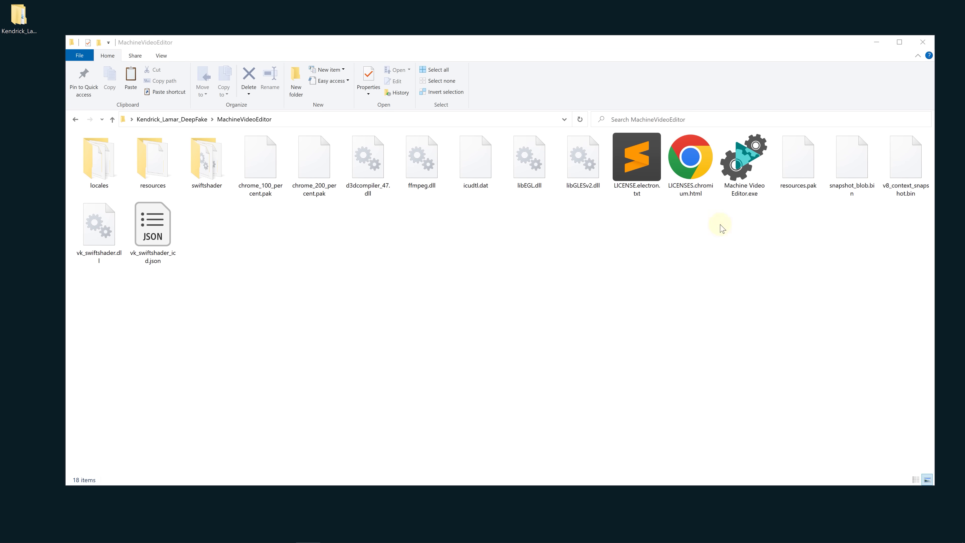
Start Machine Video Editor.exe and confirm installing its external dependencies
left_click(743, 179)
double_click(744, 178)
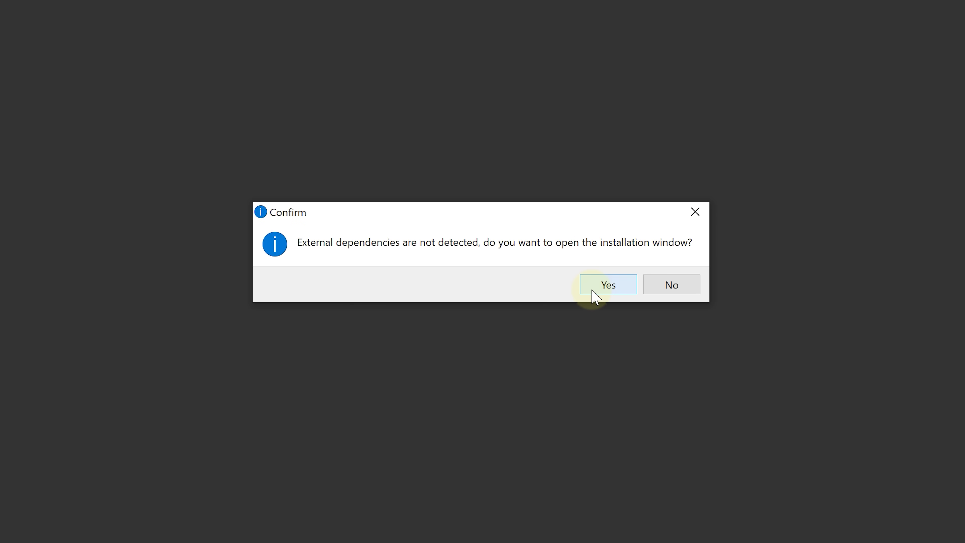
left_click(592, 291)
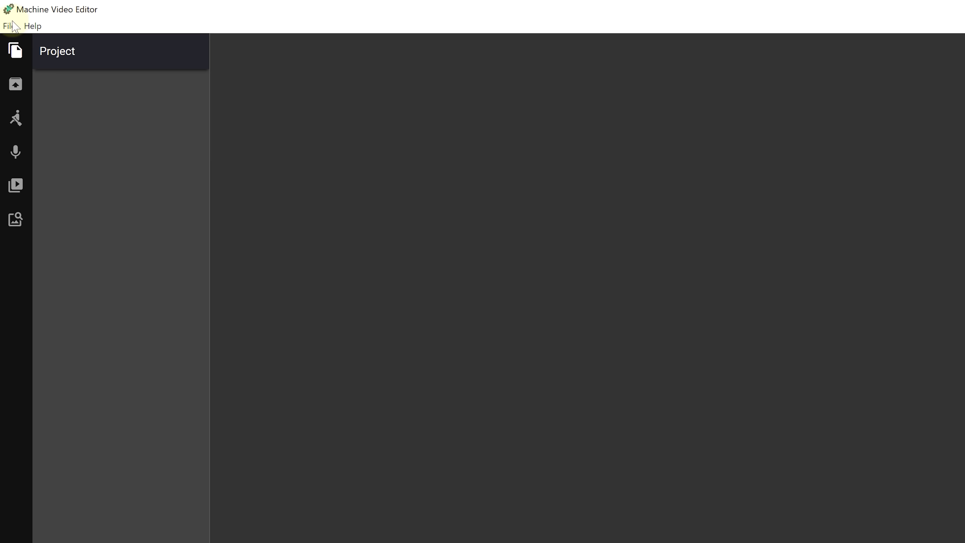
Set the DFL build folder in Settings to the DeepFace_Lab folder
left_click(6, 17)
left_click(46, 125)
left_click(686, 283)
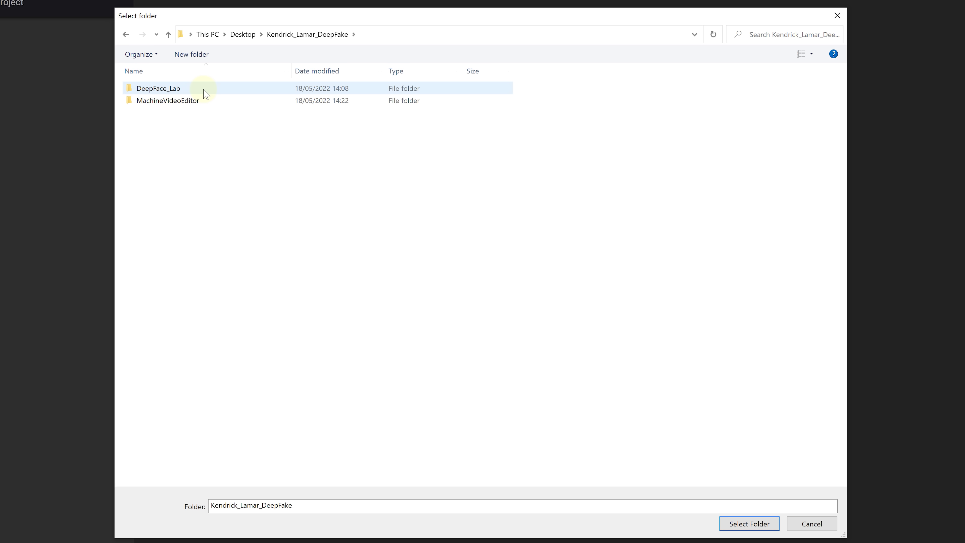
double_click(205, 91)
left_click(742, 524)
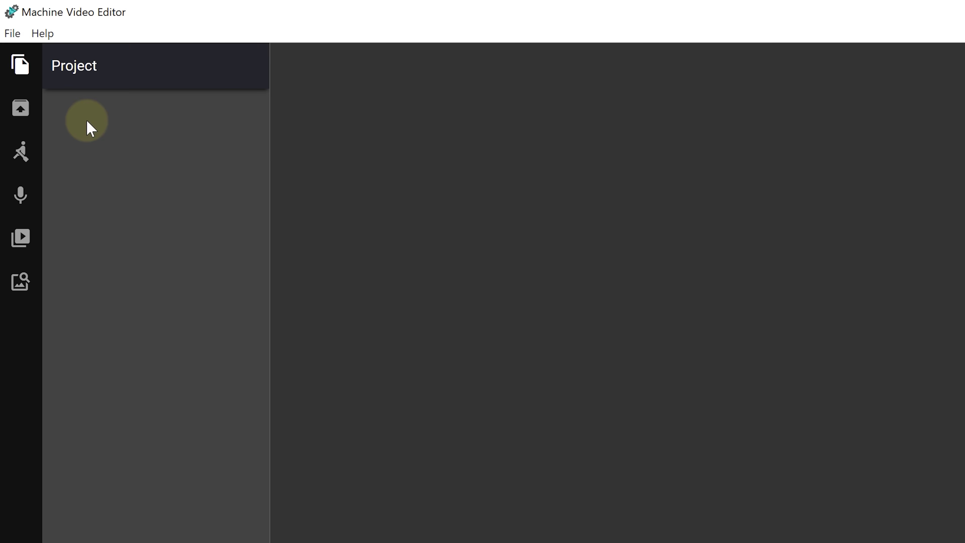
Open DeepFace_Lab as the project folder and load workspace\data_dst.mp4
left_click(14, 35)
left_click(23, 57)
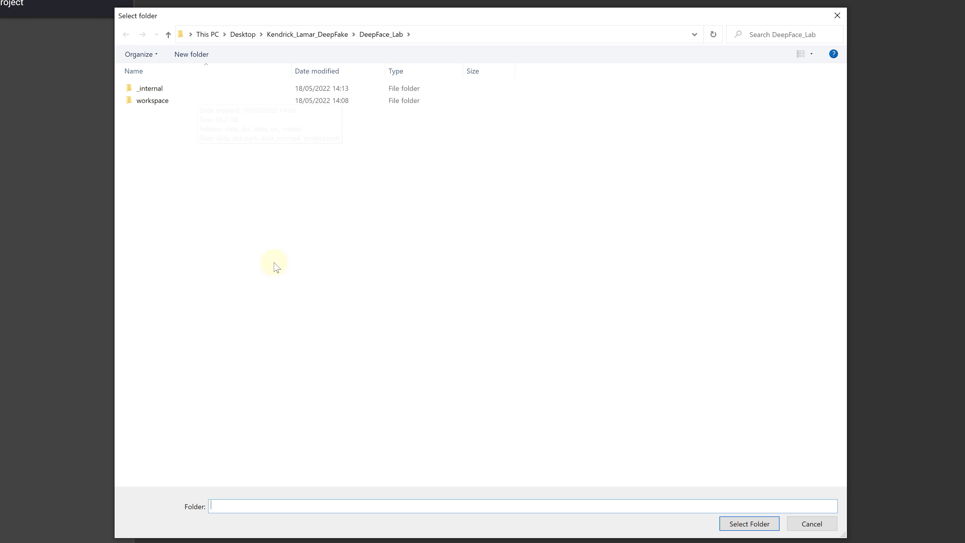
left_click(757, 527)
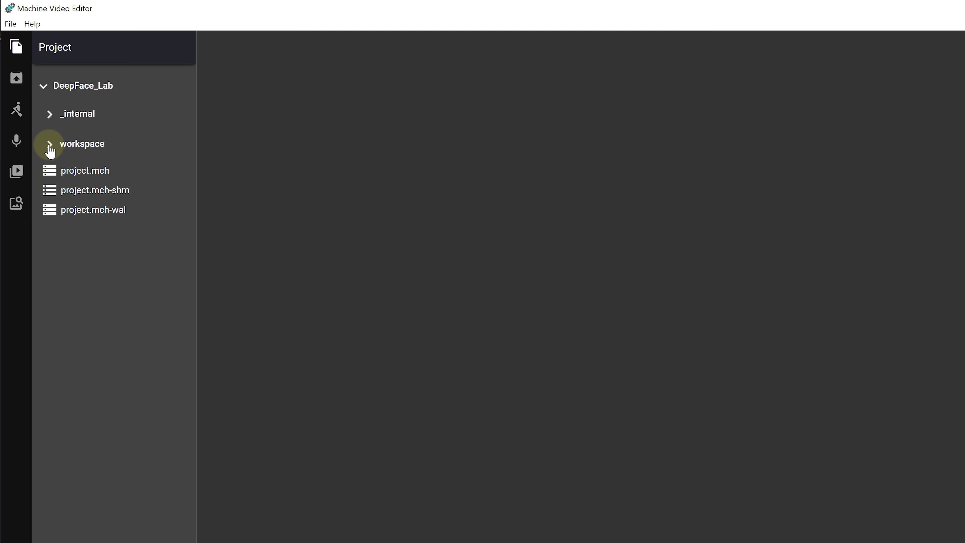
left_click(50, 149)
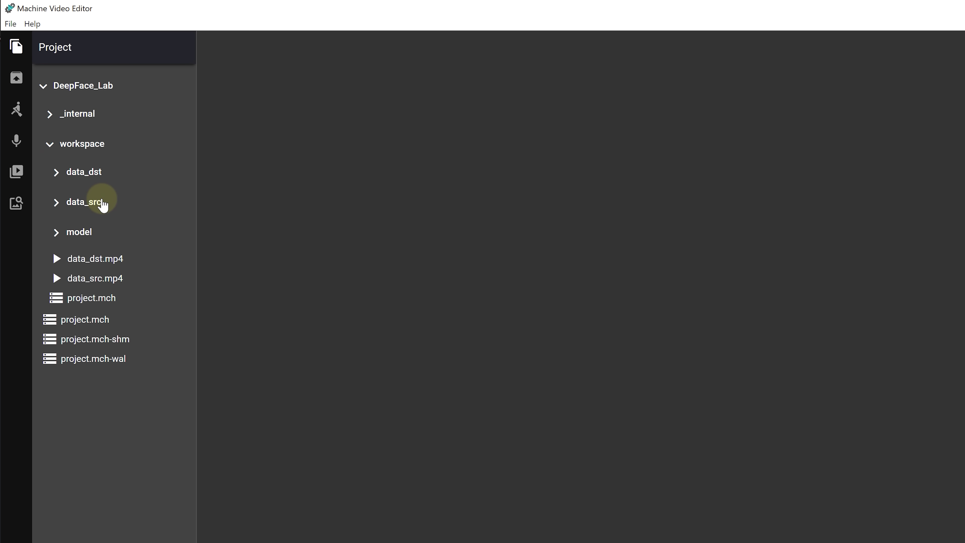
double_click(88, 262)
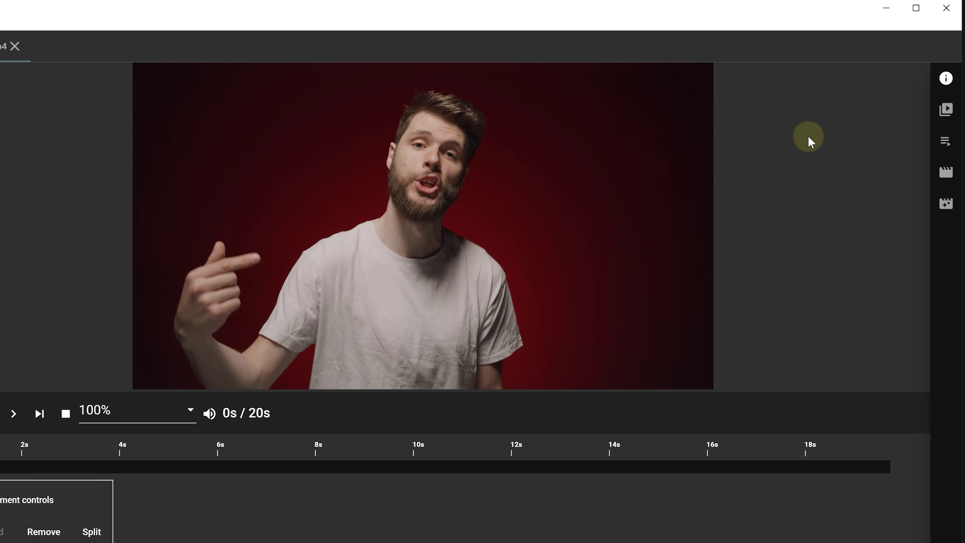
Set video-to-images extraction to 30 FPS, png format, with workspace\data_dst as the extract path
left_click(952, 114)
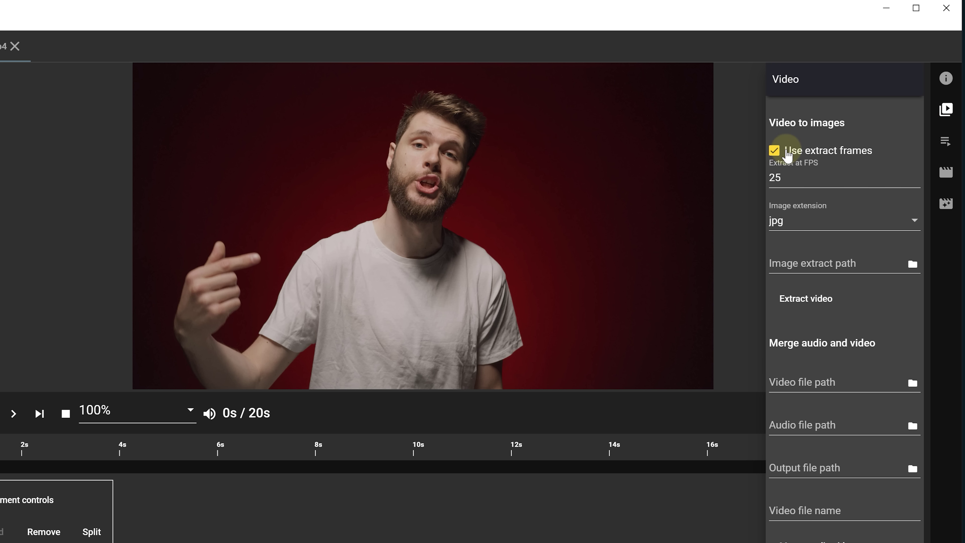
double_click(788, 173)
type("30")
left_click(782, 221)
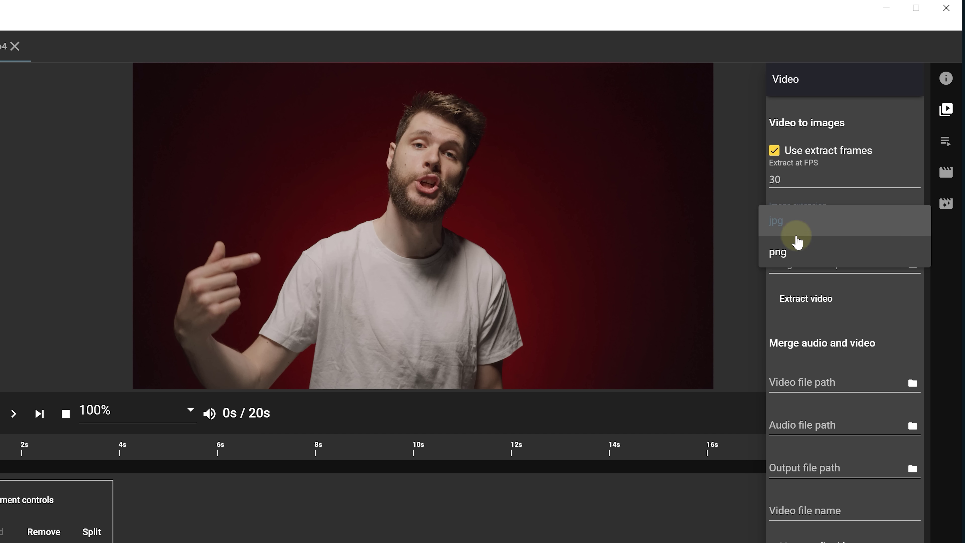
left_click(808, 252)
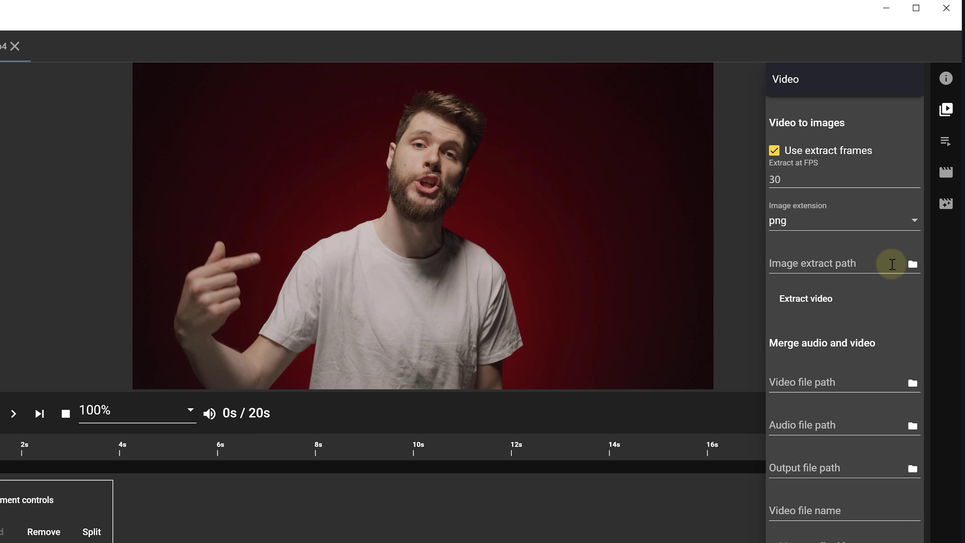
left_click(912, 264)
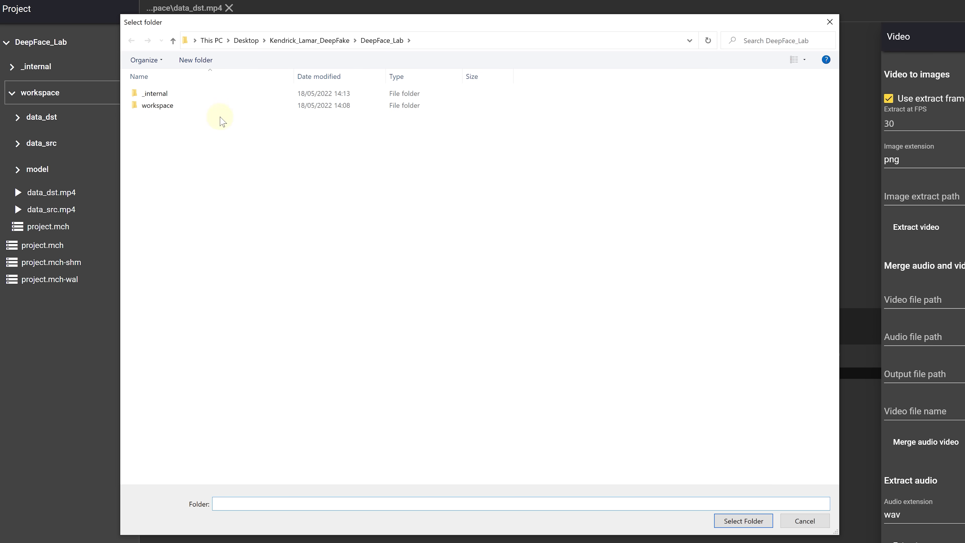
double_click(181, 106)
left_click(184, 95)
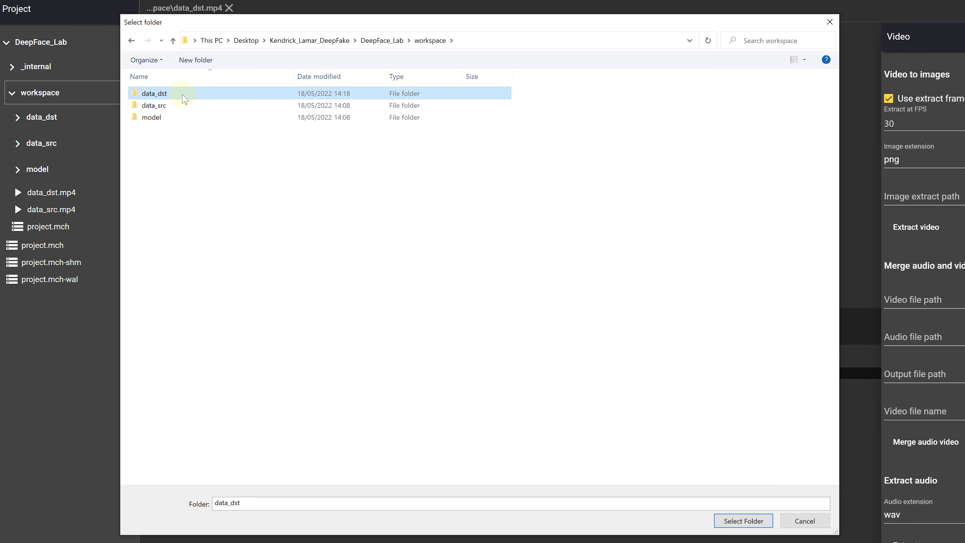
double_click(183, 95)
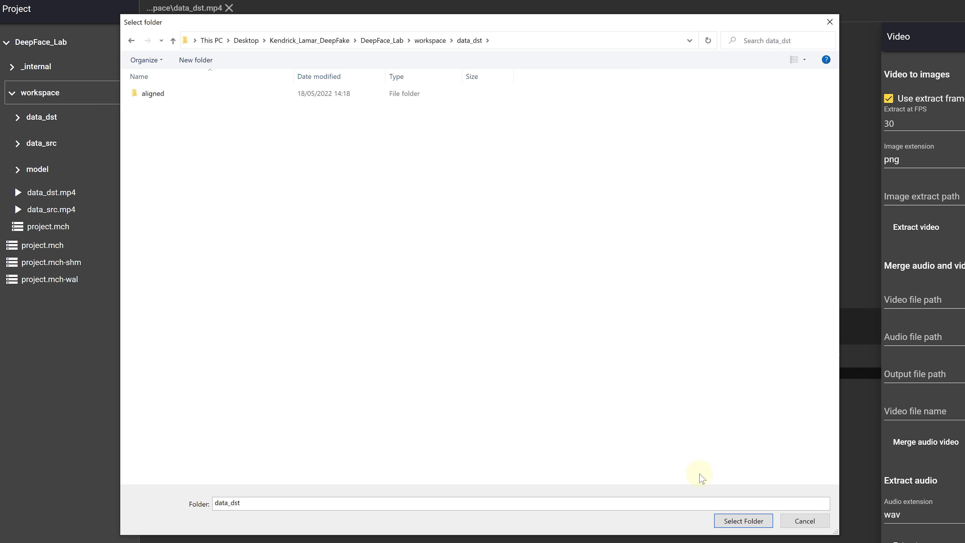
left_click(744, 520)
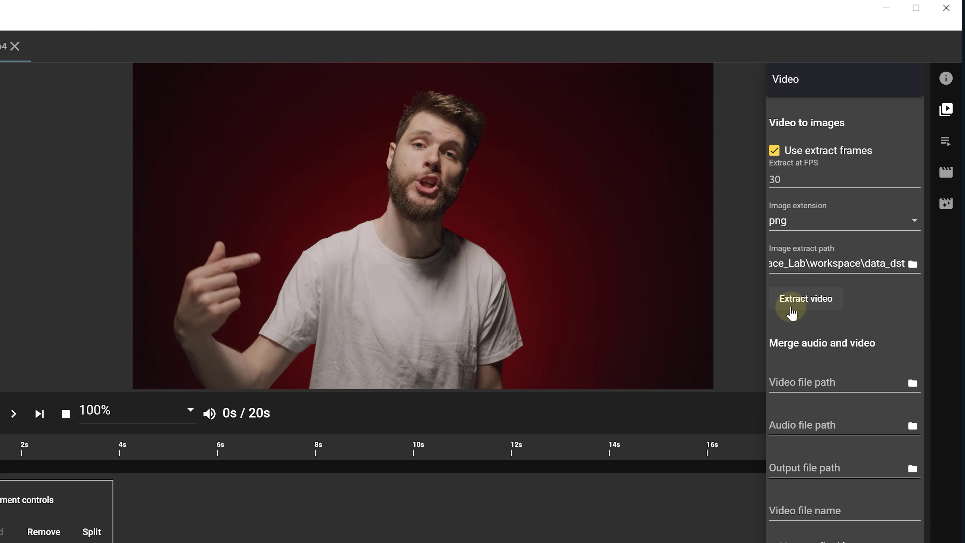
Extract the video's PNG frames into data_dst, then set the face output directory to data_dst\aligned
left_click(792, 310)
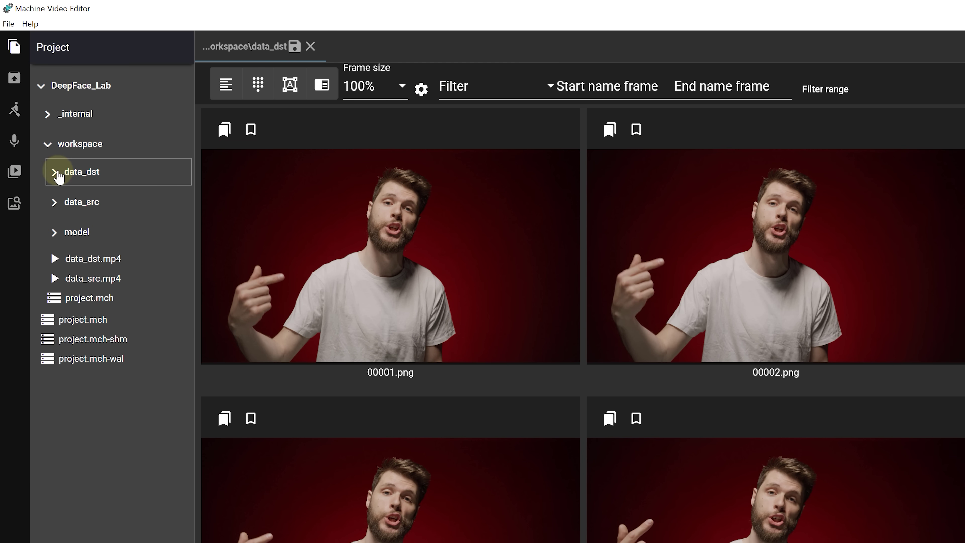
left_click(54, 173)
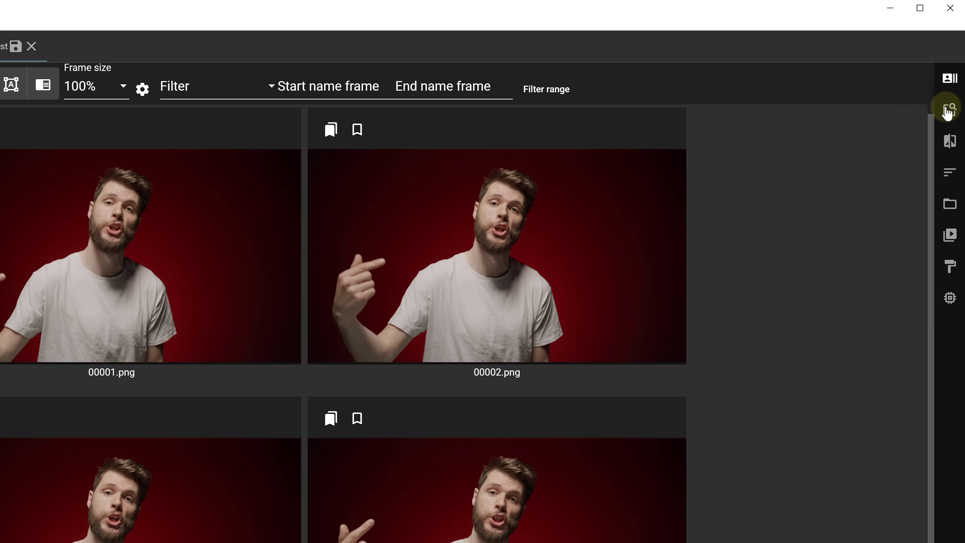
left_click(950, 112)
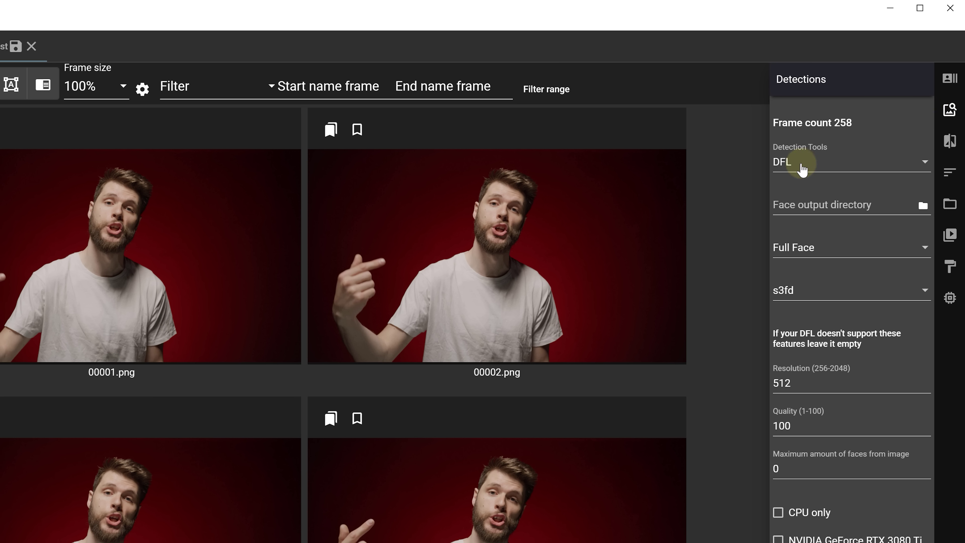
left_click(919, 209)
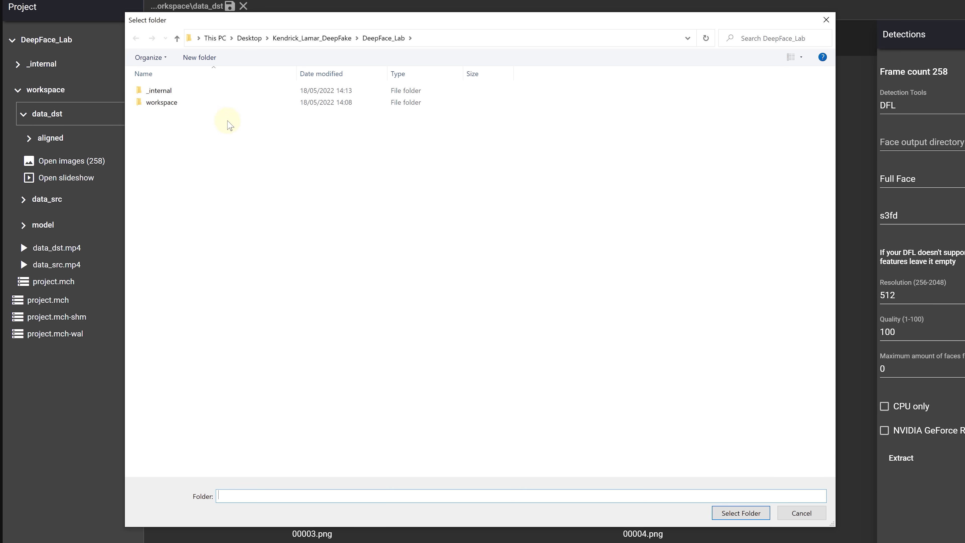
left_click(208, 102)
double_click(208, 102)
left_click(208, 91)
double_click(208, 91)
left_click(208, 91)
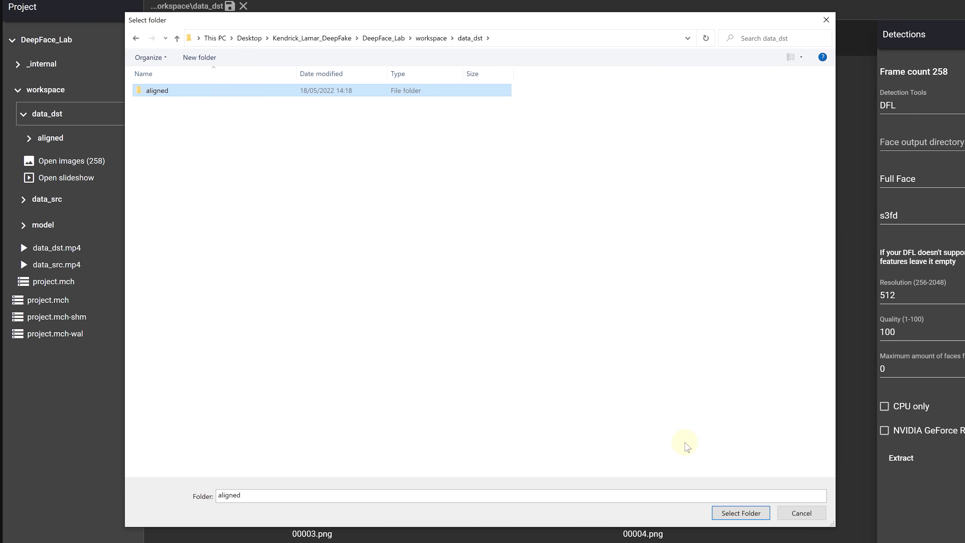
left_click(737, 513)
Extract Whole Face detections from the frames and inspect face 00002_0's landmarks
left_click(941, 180)
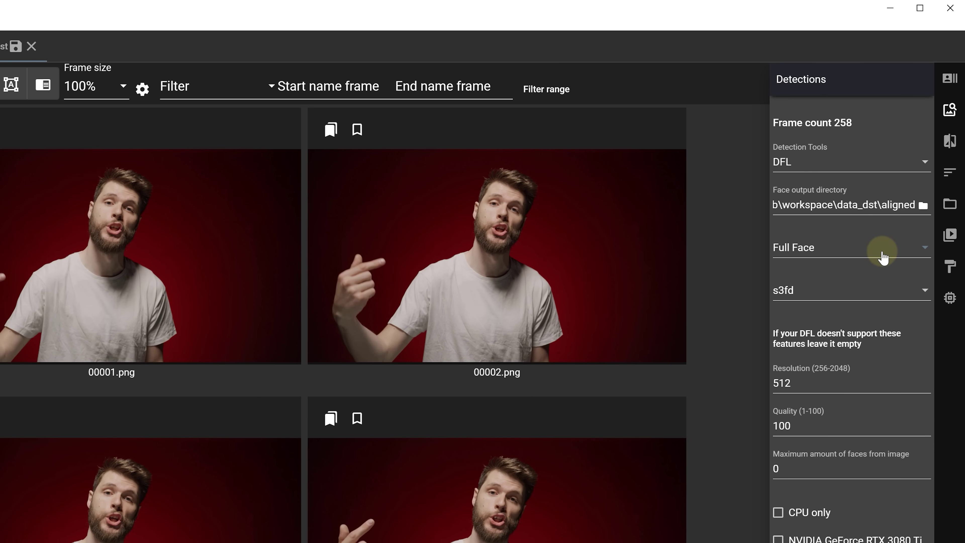
left_click(878, 283)
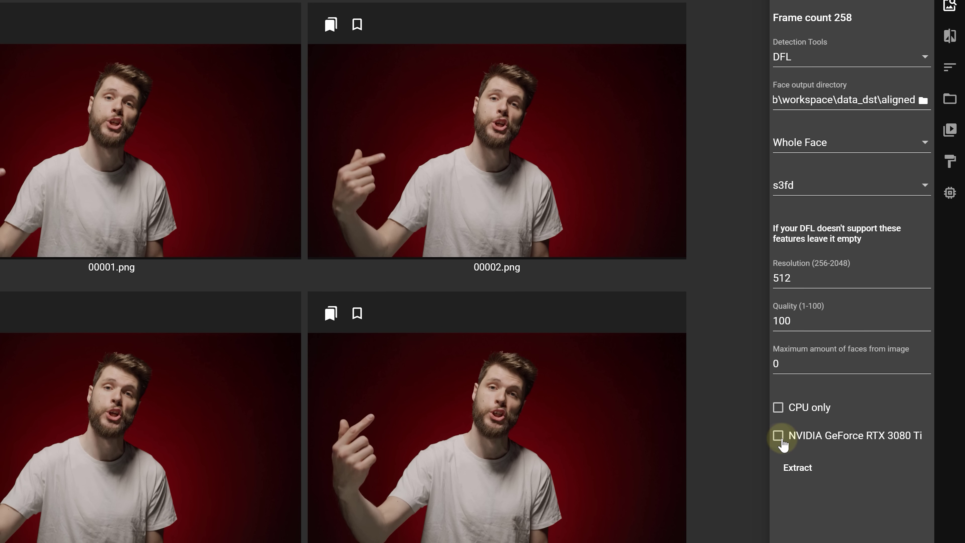
left_click(795, 474)
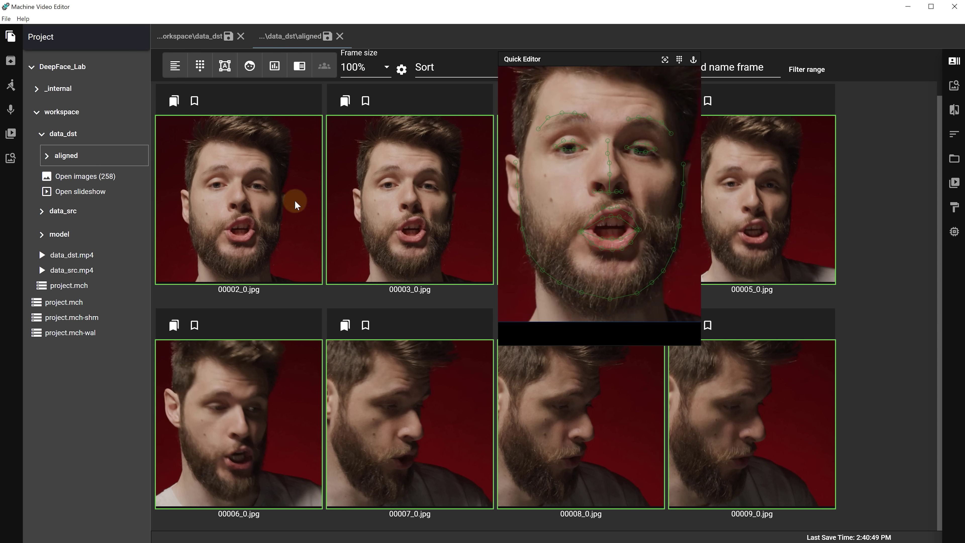
left_click(248, 181)
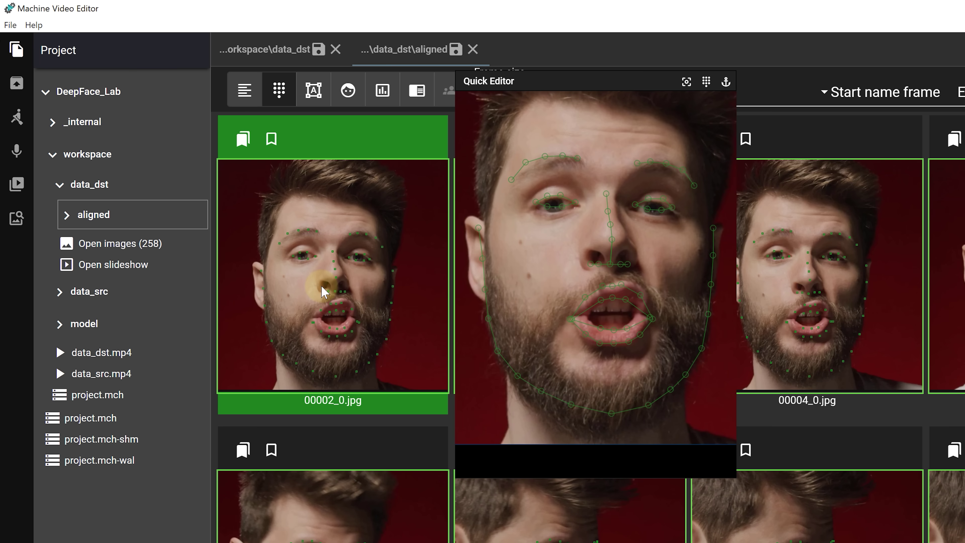
right_click(323, 288)
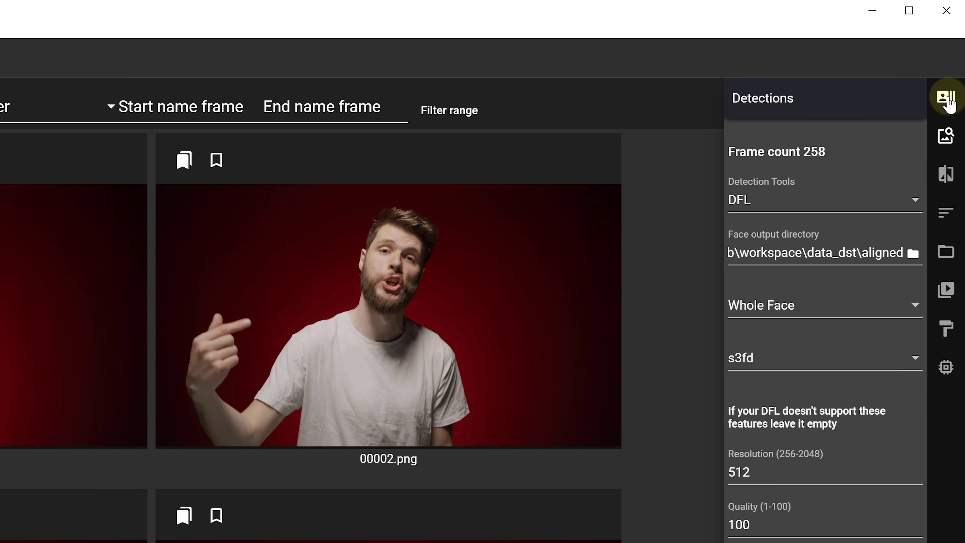
In Detection Management, set the aligned images' Image information type to Face
left_click(945, 97)
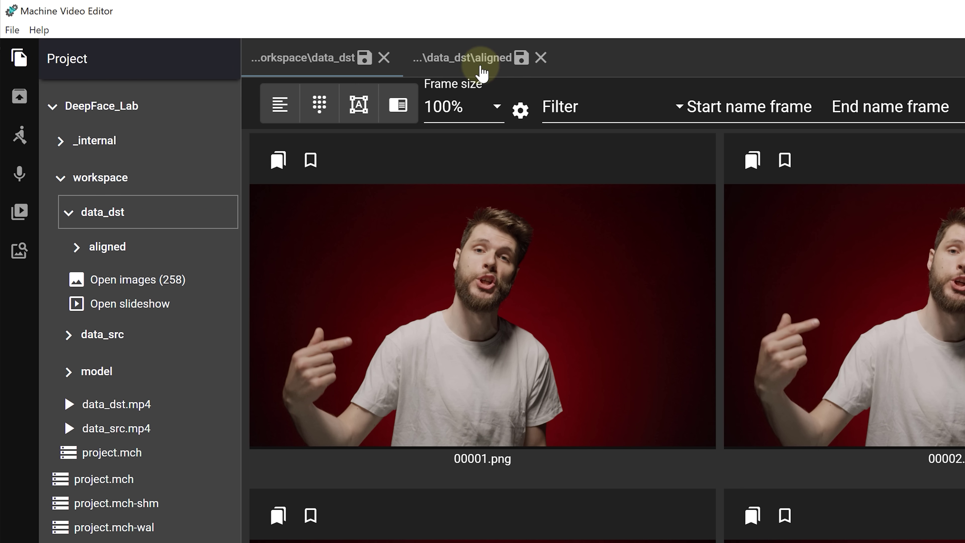
left_click(490, 70)
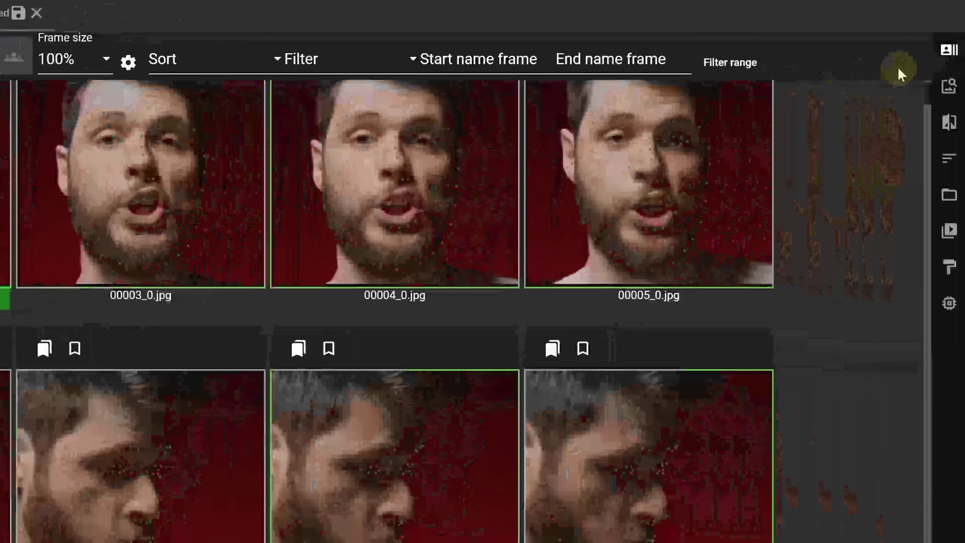
left_click(949, 54)
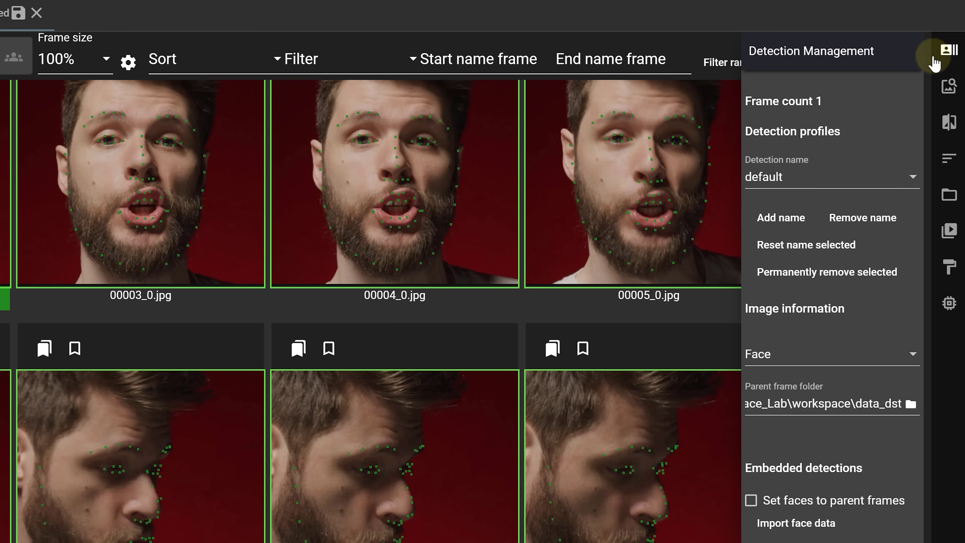
left_click(761, 360)
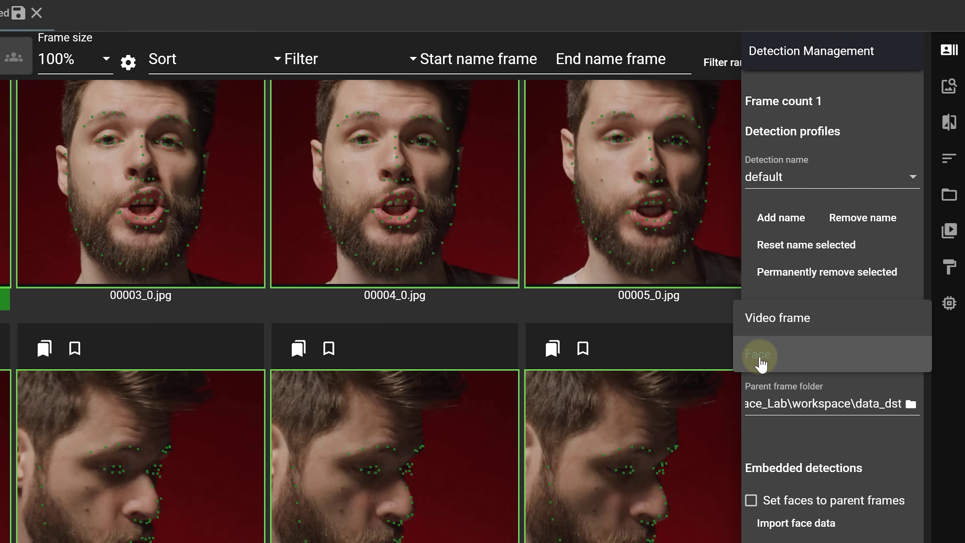
left_click(797, 358)
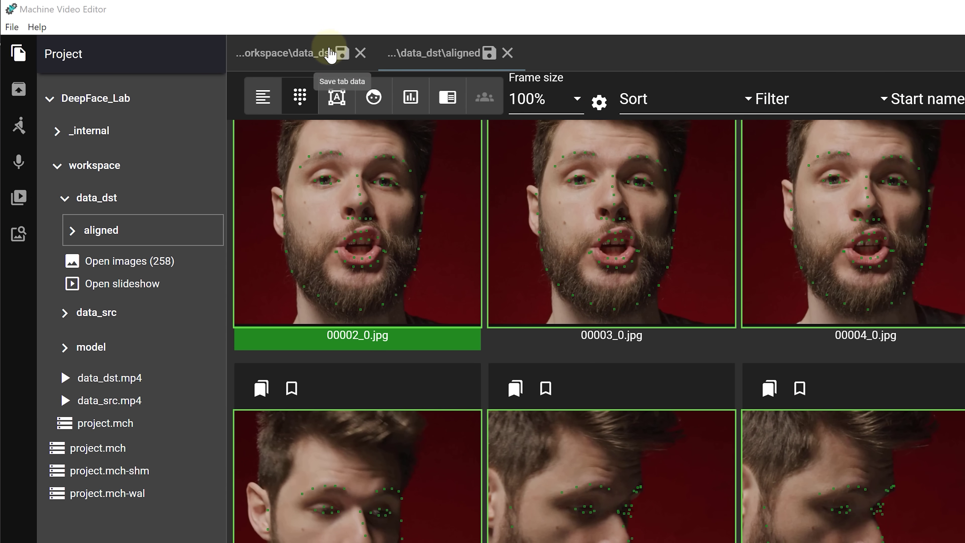
Remove frame 00001.png from the data_dst frames and close the data_dst view
left_click(295, 60)
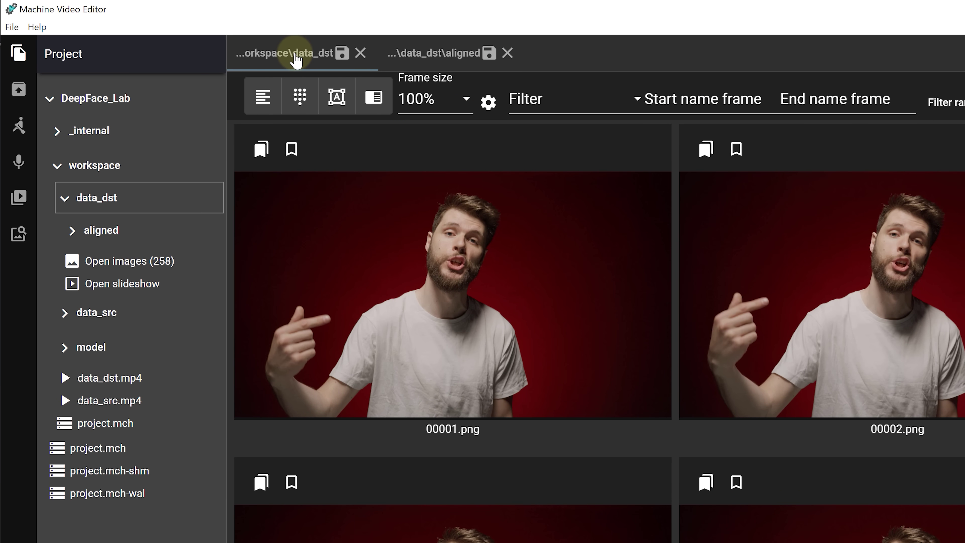
left_click(331, 227)
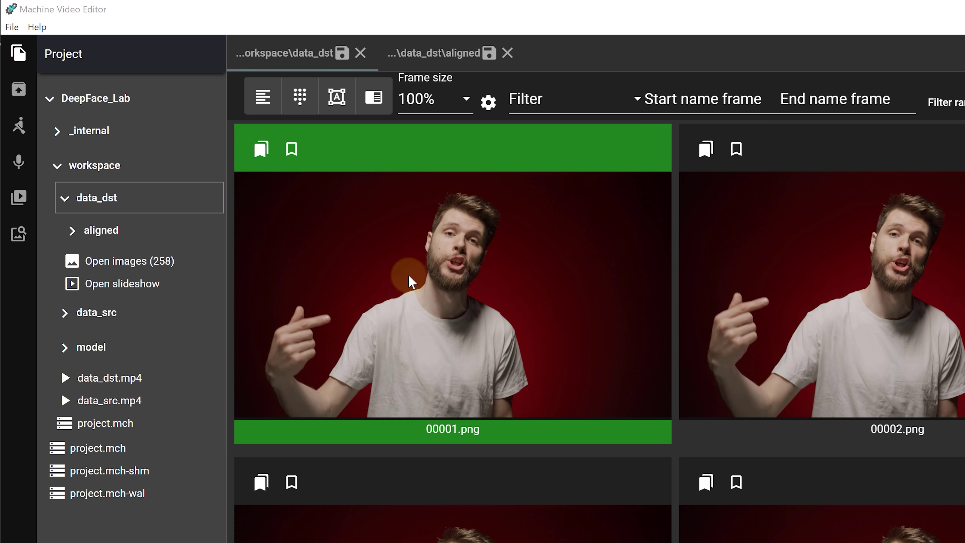
left_click(361, 52)
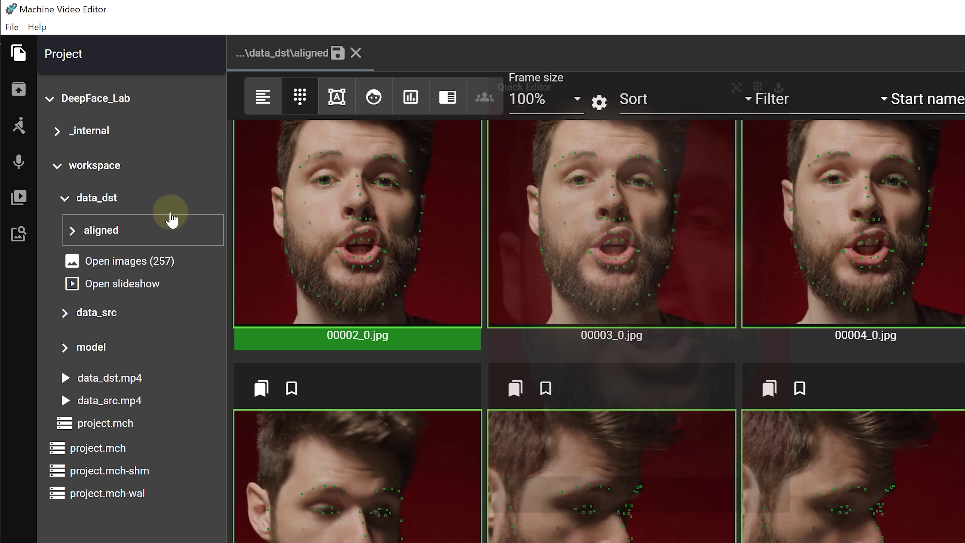
Reopen the data_dst images and edit the face alignment on frame 00002
left_click(125, 262)
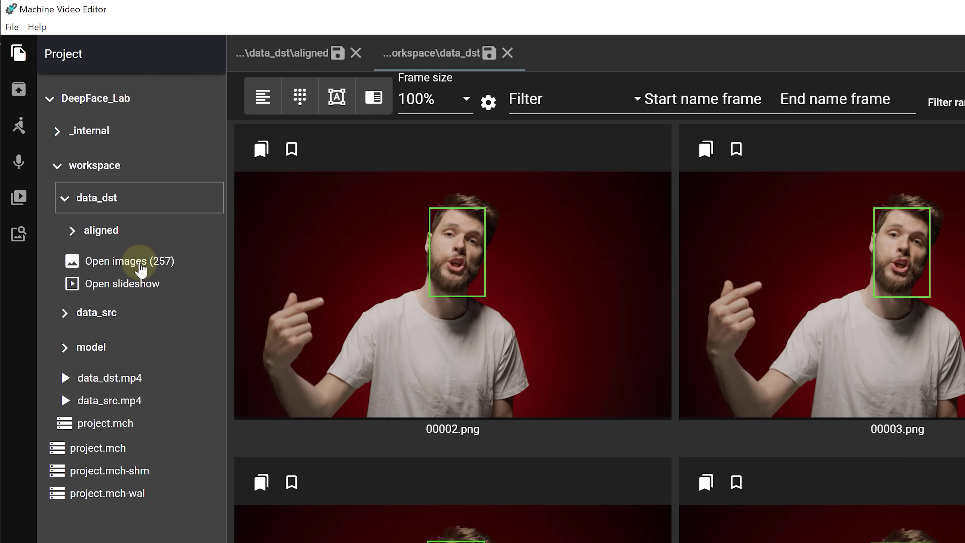
left_click(463, 269)
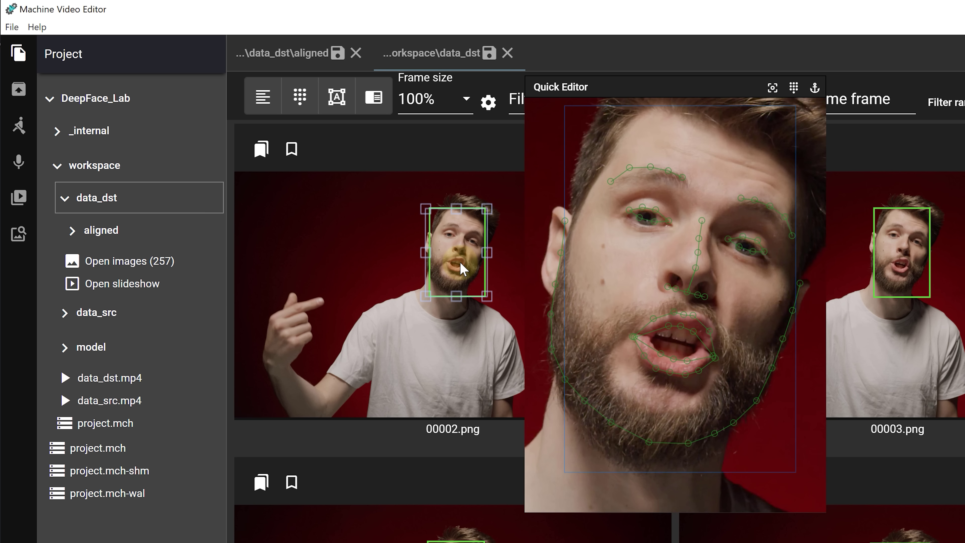
right_click(461, 264)
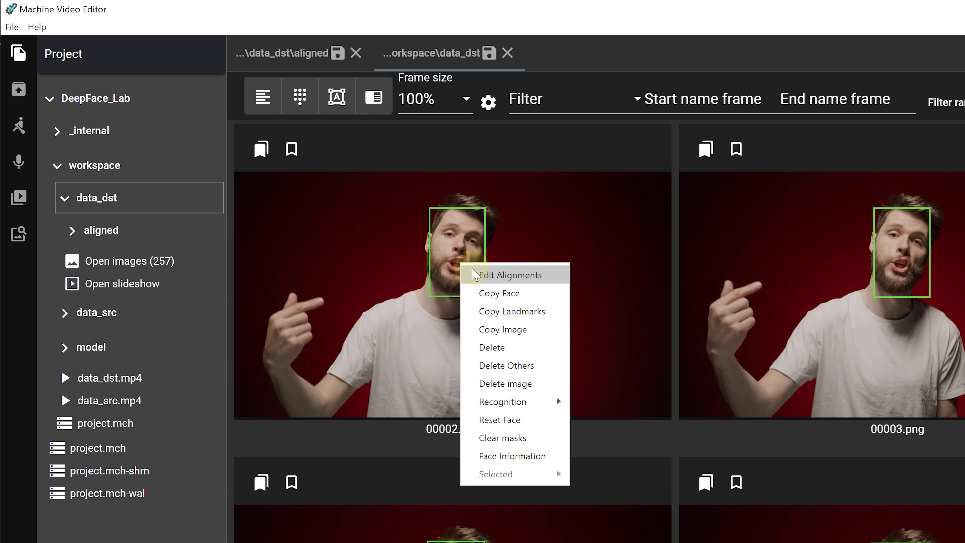
left_click(475, 274)
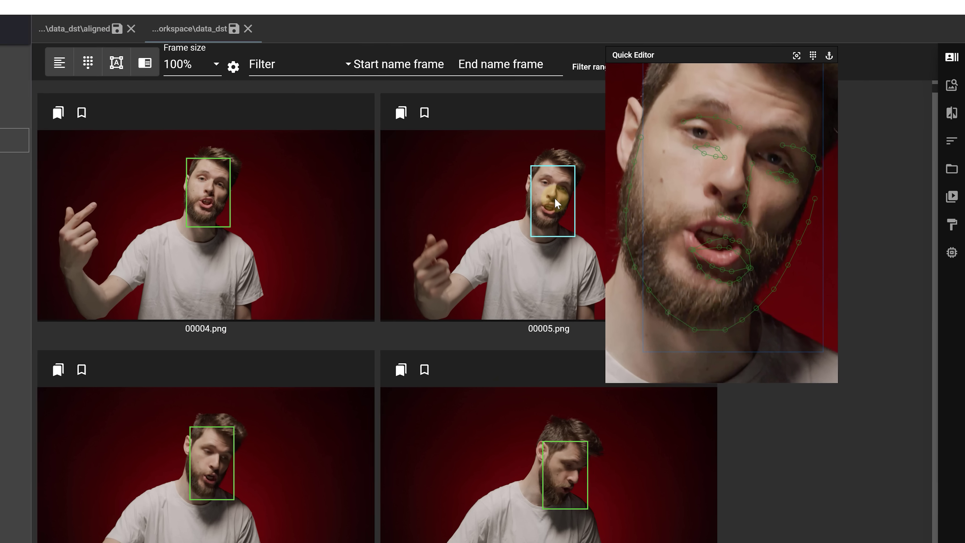
Delete the wrong face on frame 00005 and approximate it from neighbouring frames
right_click(607, 185)
left_click(628, 242)
right_click(604, 186)
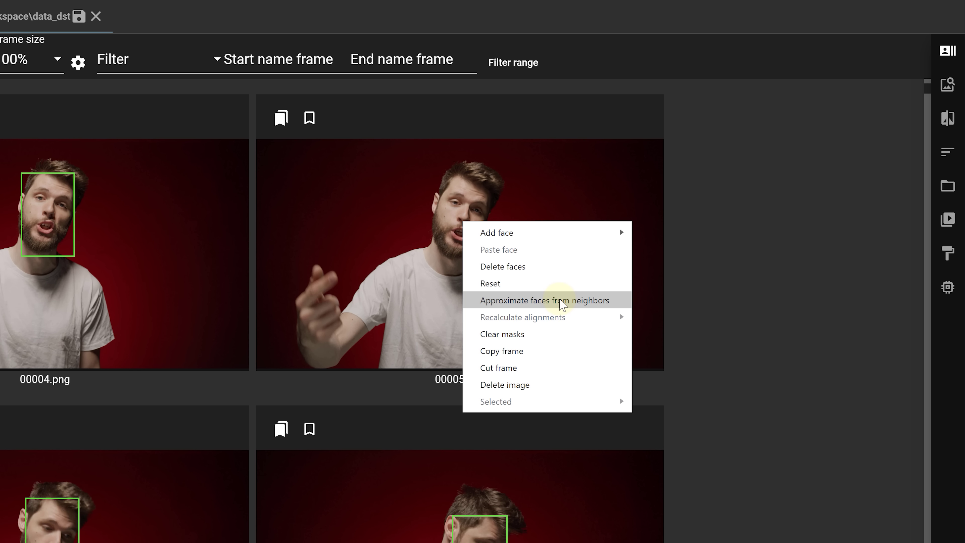
left_click(558, 301)
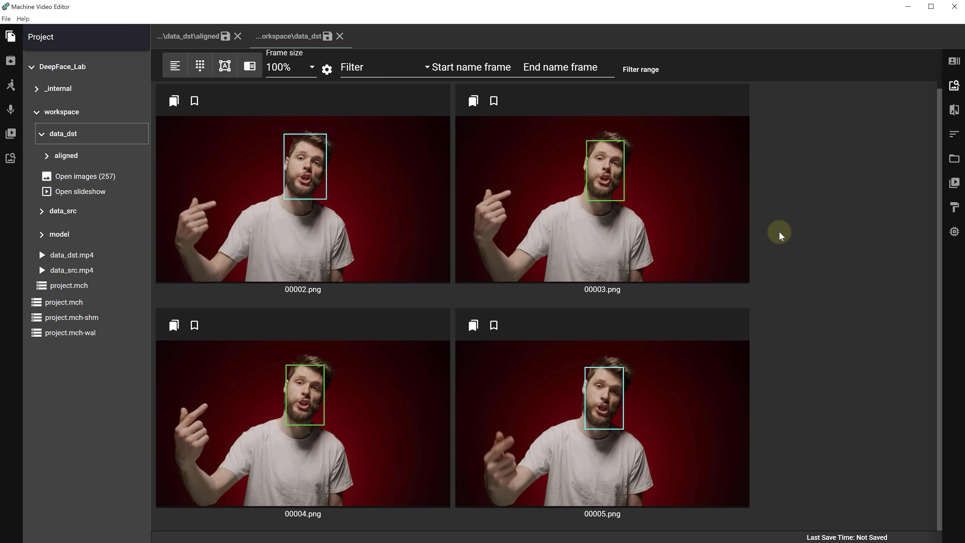
Select all frames and export faces to a new aligned_eyes folder created inside data_dst
key("ctrl+a")
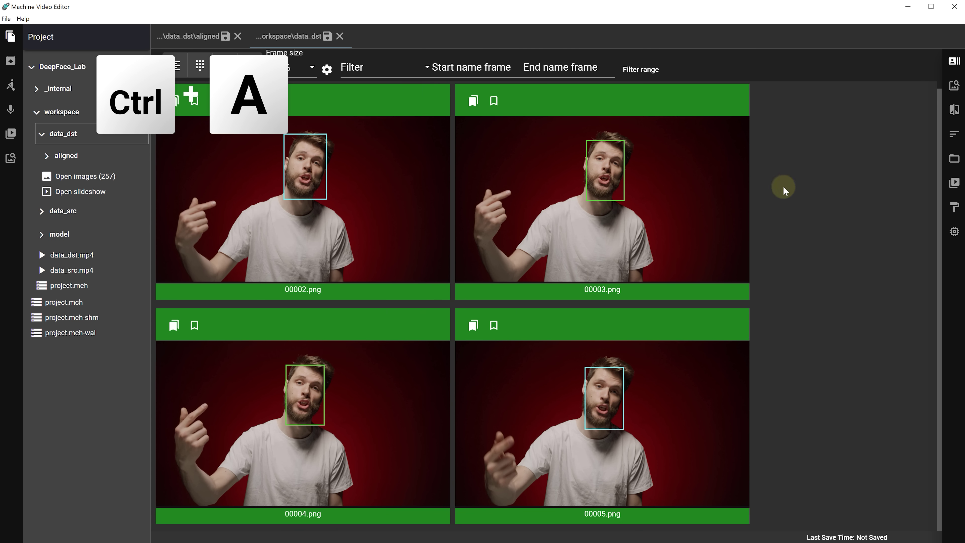
left_click(954, 61)
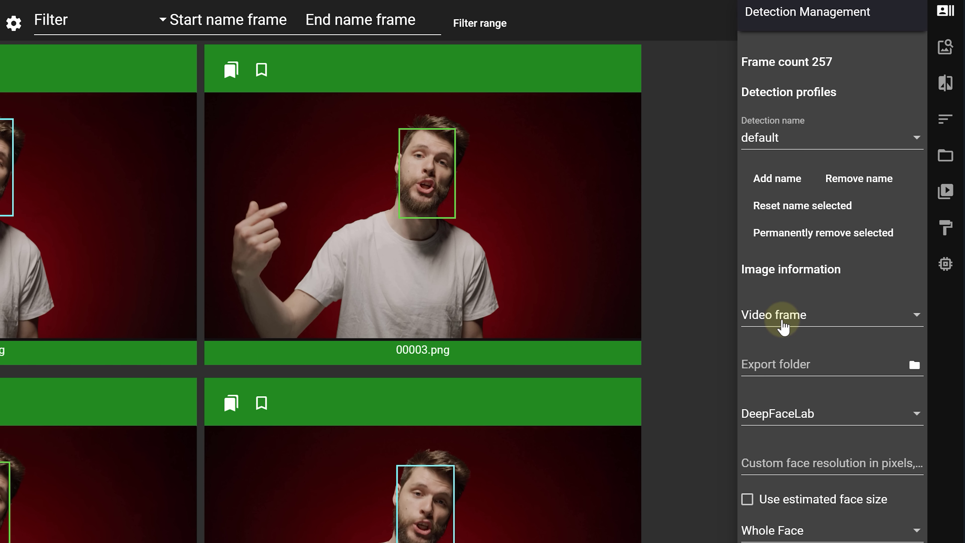
left_click(915, 365)
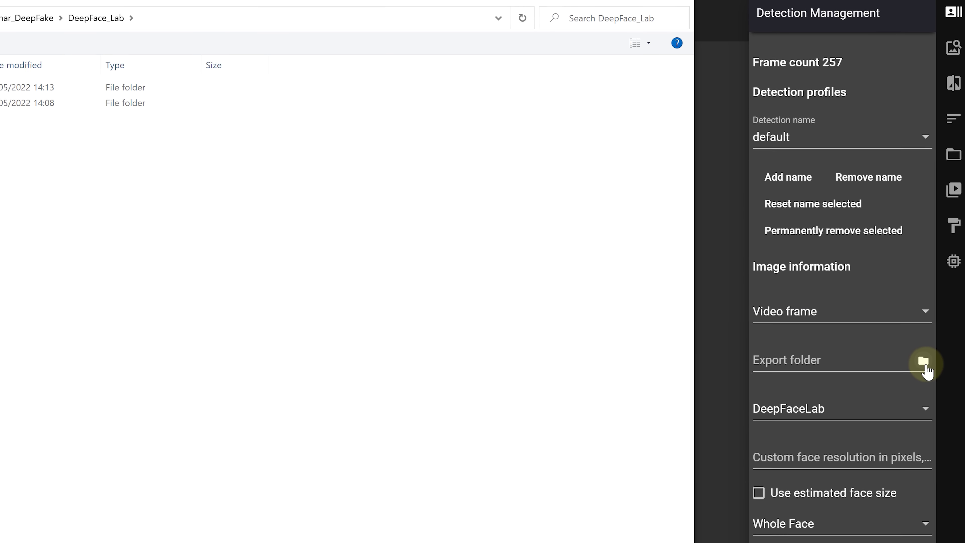
double_click(82, 102)
double_click(209, 87)
right_click(213, 109)
mouse_move(300, 231)
left_click(360, 237)
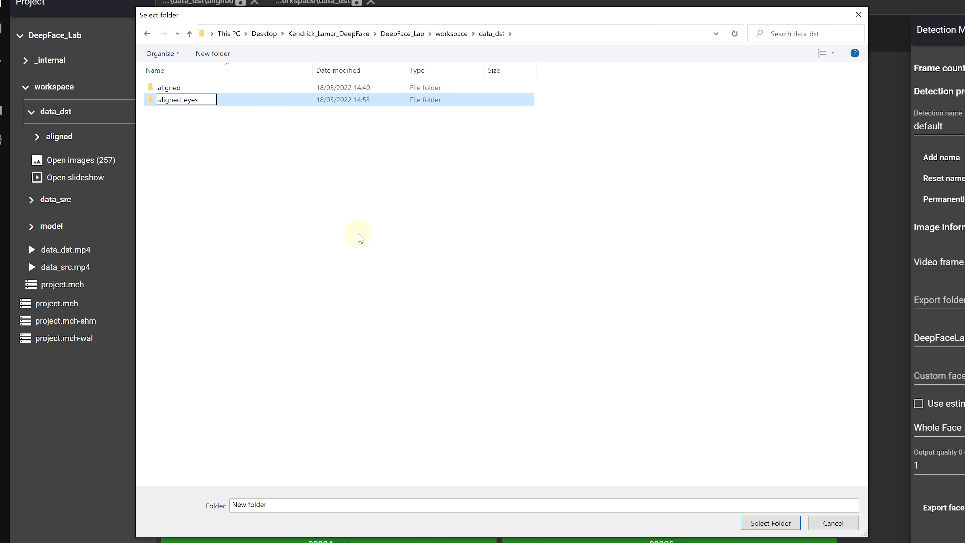
key("Return")
left_click(744, 521)
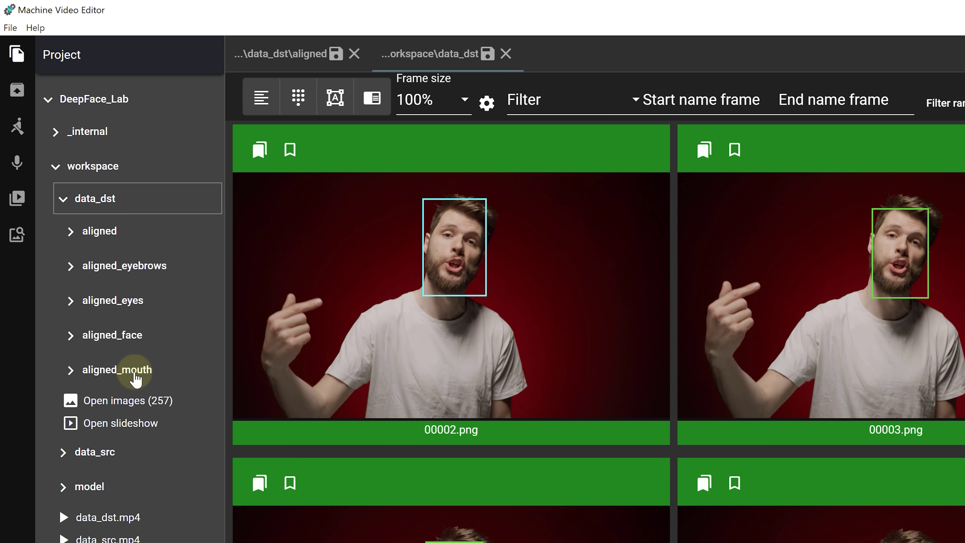
Load the 257 aligned_eyes face images and open Edit Alignments on face 00002_0.jpg
left_click(102, 300)
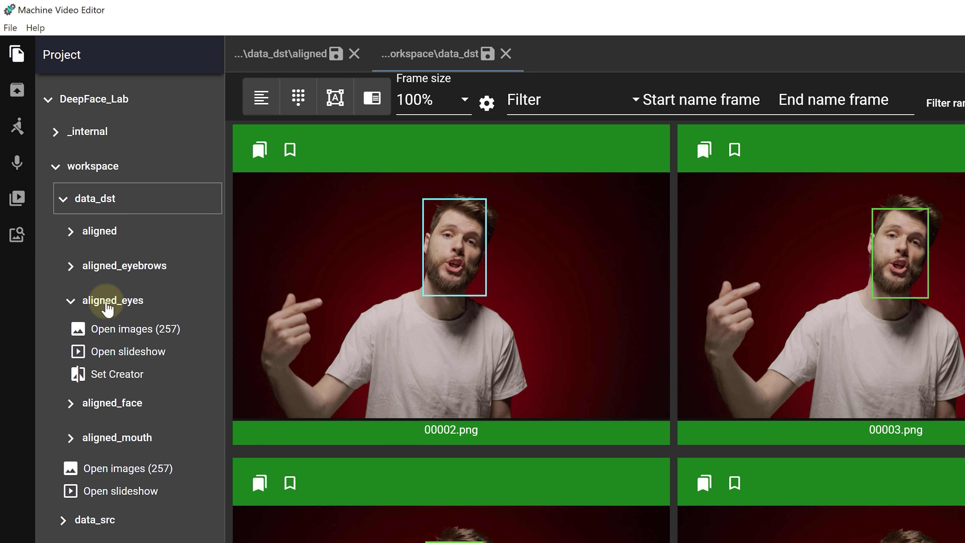
left_click(122, 331)
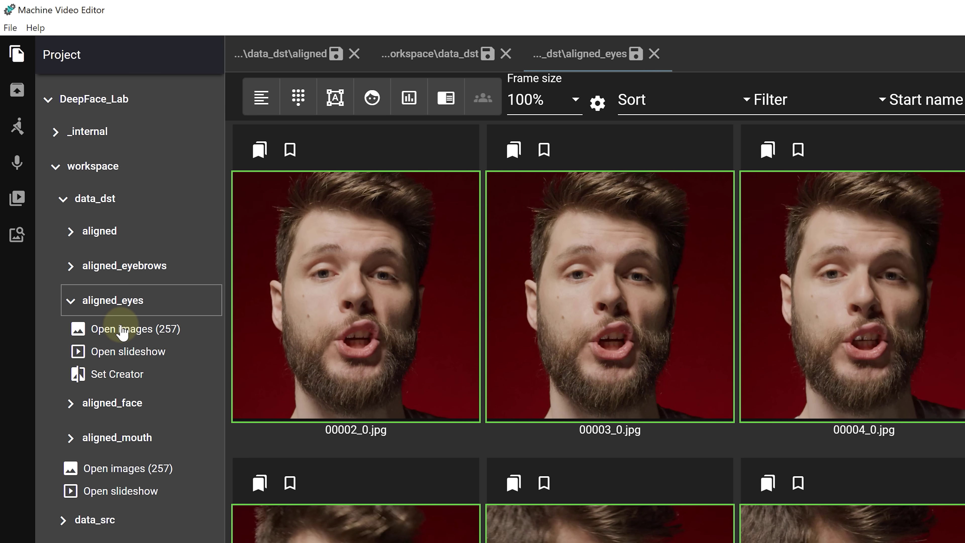
right_click(265, 311)
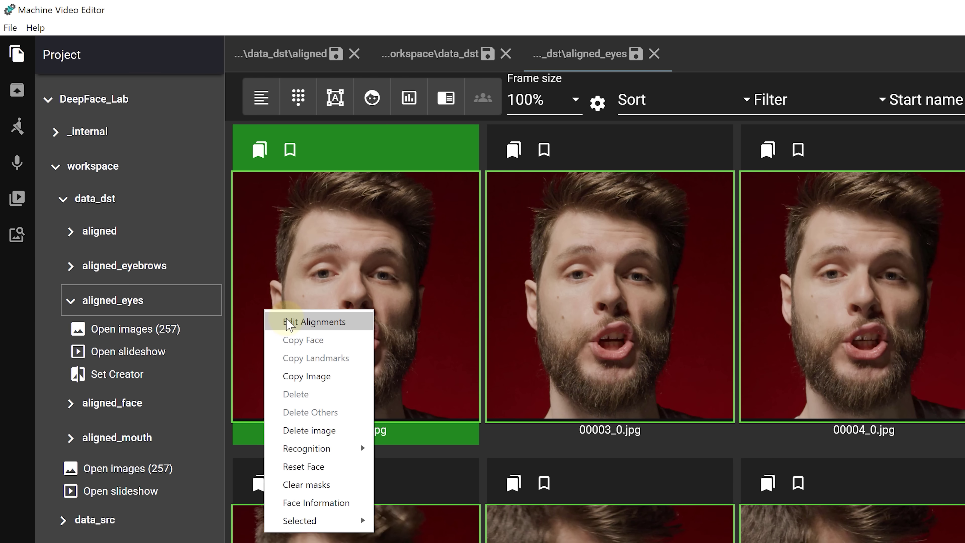
left_click(289, 323)
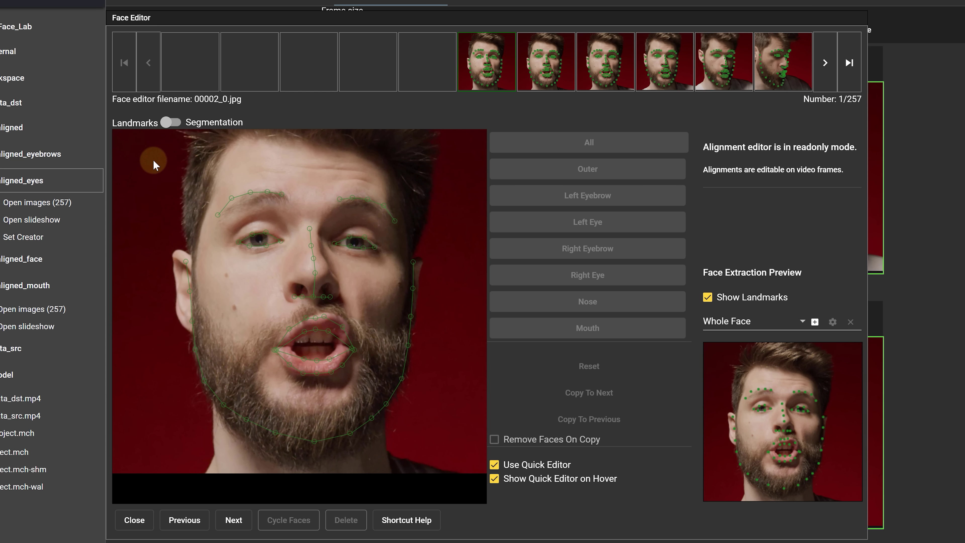
Switch the editor to Segmentation with Show Segmentation on and start picking custom detection parts
left_click(169, 122)
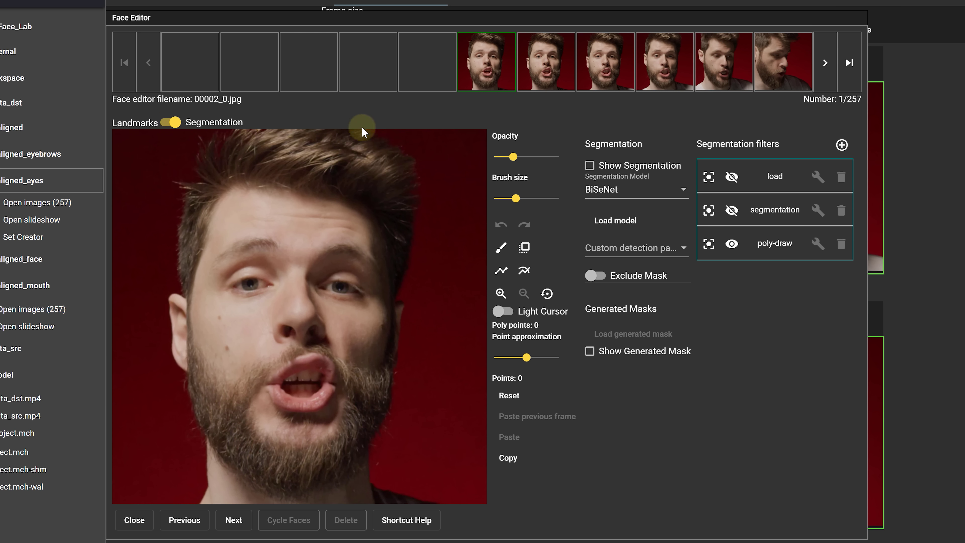
left_click(590, 166)
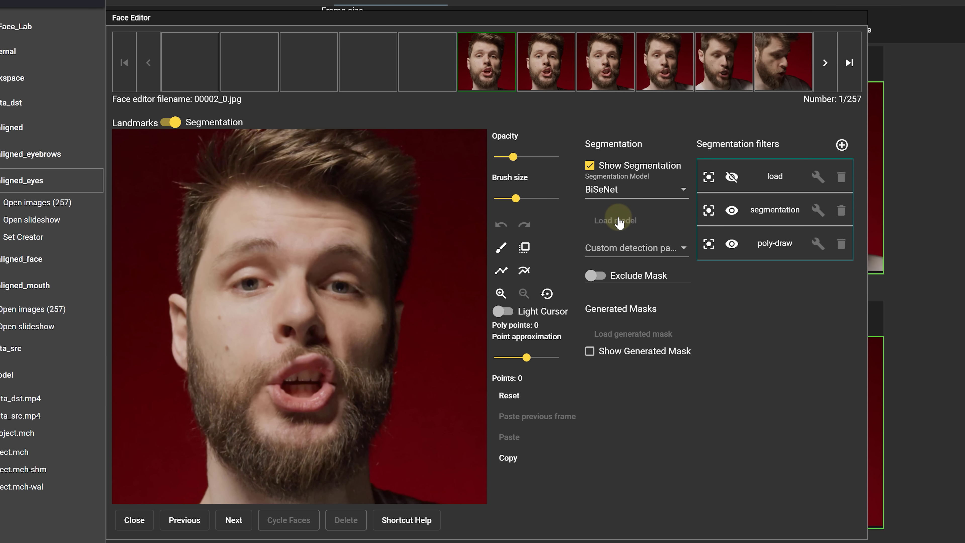
left_click(628, 228)
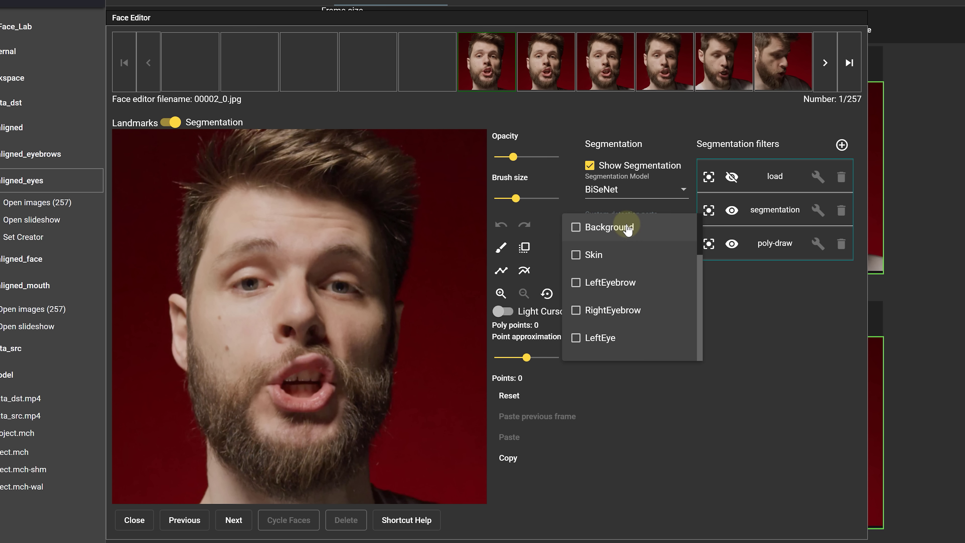
left_click_drag(699, 247, 699, 261)
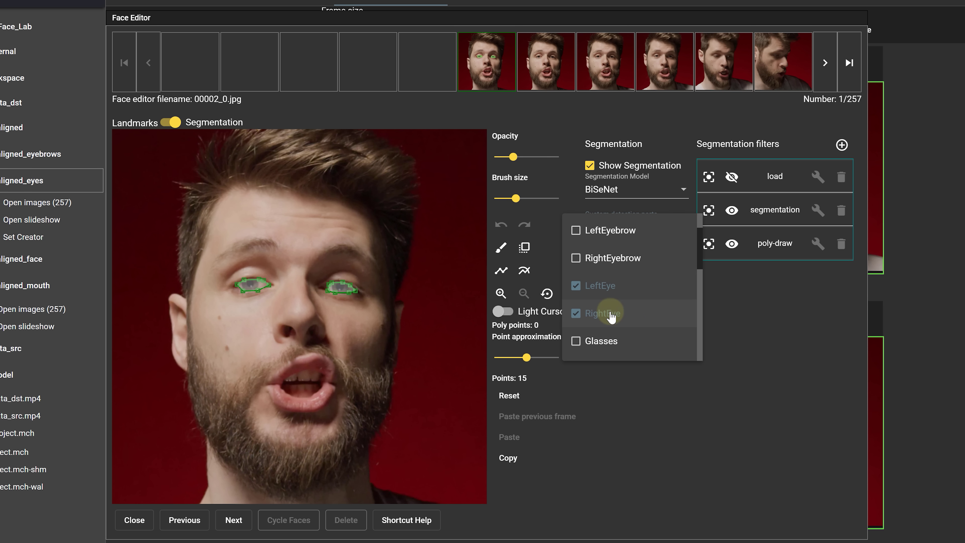
left_click(608, 258)
left_click(606, 231)
left_click_drag(698, 271, 698, 222)
Adjust the custom detection parts so only LeftEye and RightEye are masked
left_click(604, 289)
left_click(604, 311)
left_click(604, 339)
left_click(665, 309)
left_click(592, 255)
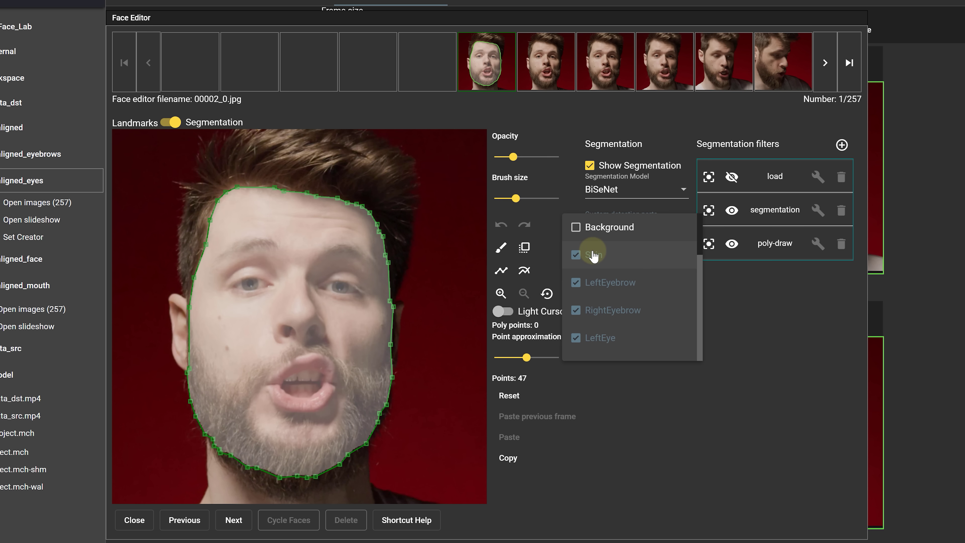
scroll(626, 285, "down", 1)
left_click(646, 319)
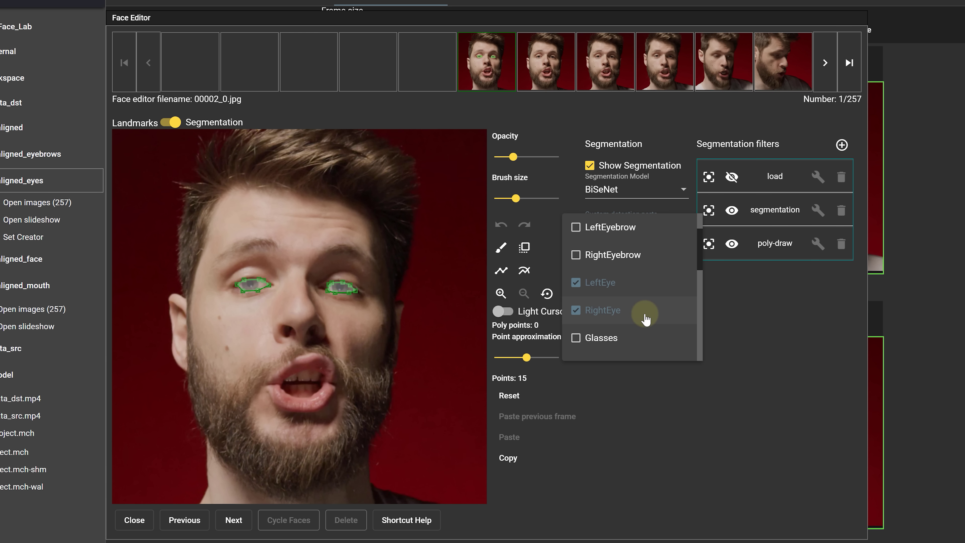
left_click(853, 64)
Check the eye masks across frames from 130 to the last frame, 257, then close the editor
left_click(852, 64)
left_click(519, 70)
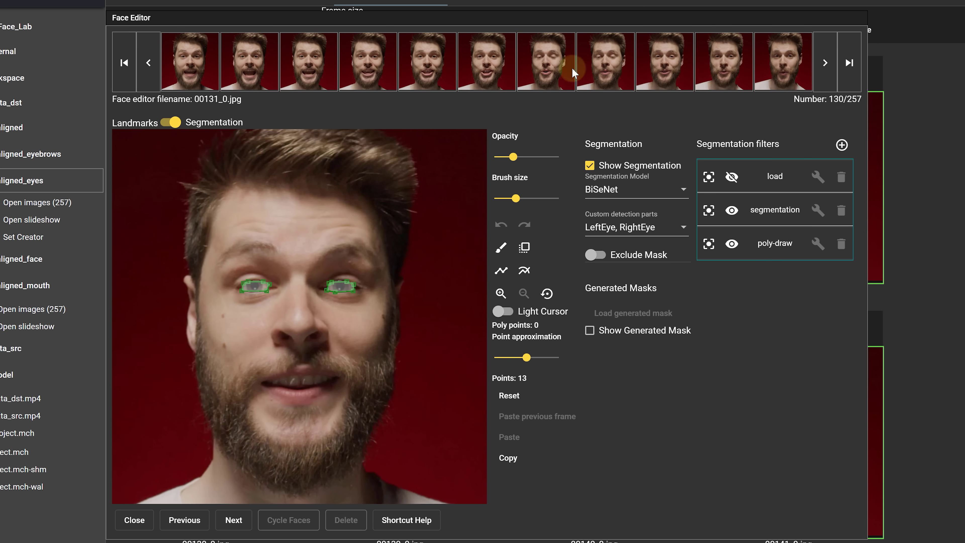
left_click(783, 63)
left_click(783, 63)
left_click(760, 63)
left_click(678, 68)
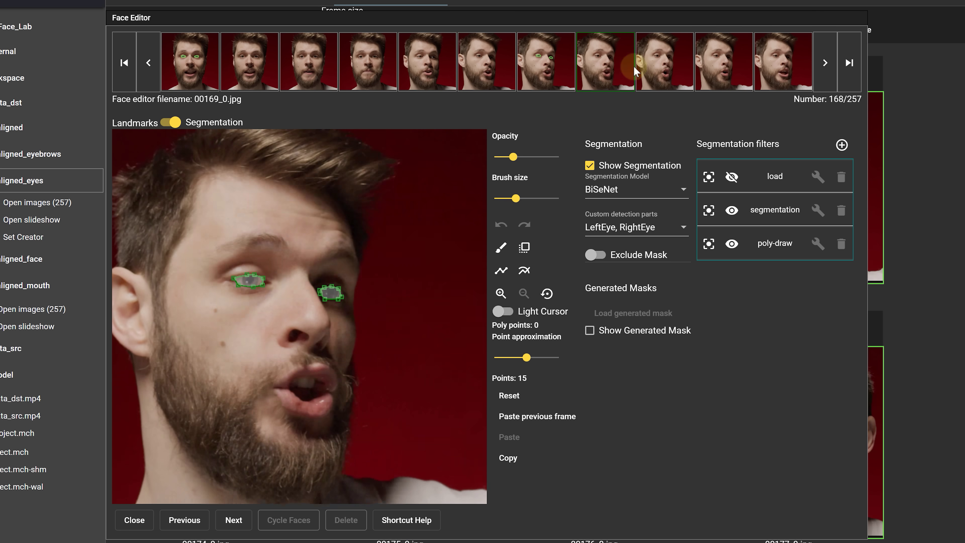
left_click(784, 63)
left_click(850, 63)
left_click(850, 63)
left_click(783, 71)
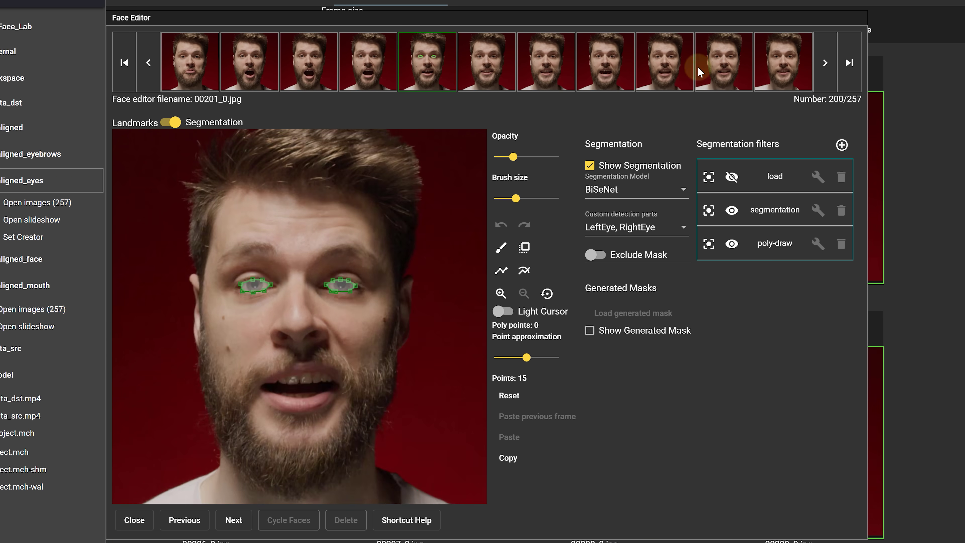
left_click(850, 63)
left_click(849, 63)
left_click(500, 62)
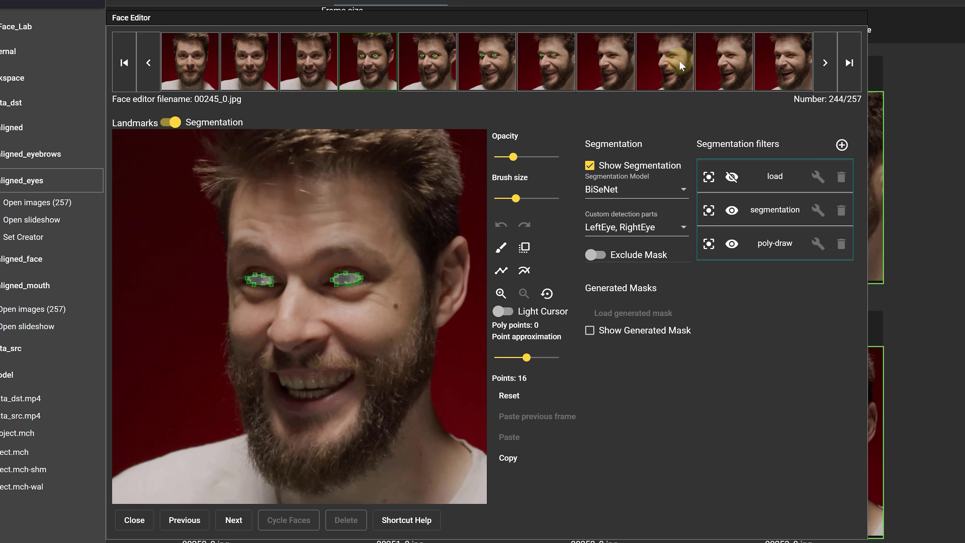
left_click(850, 63)
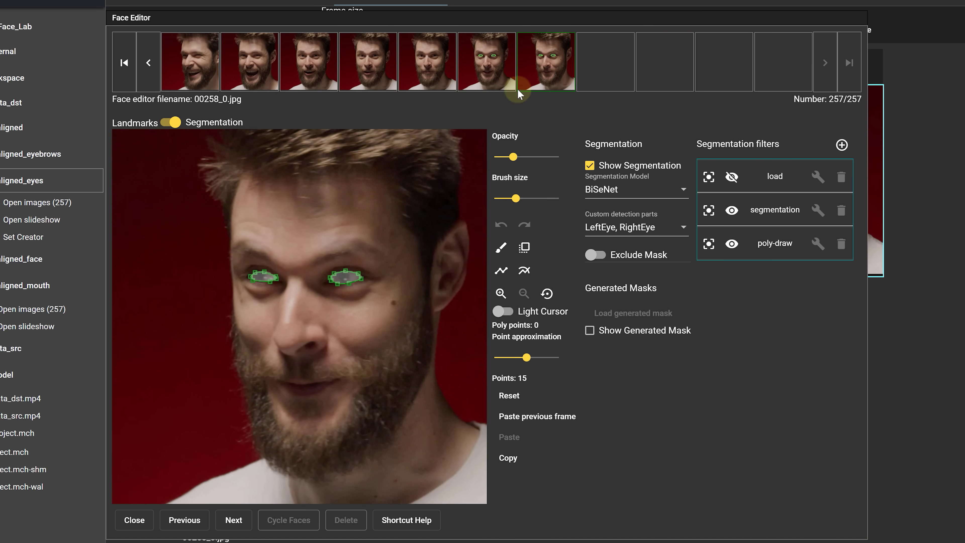
left_click(130, 521)
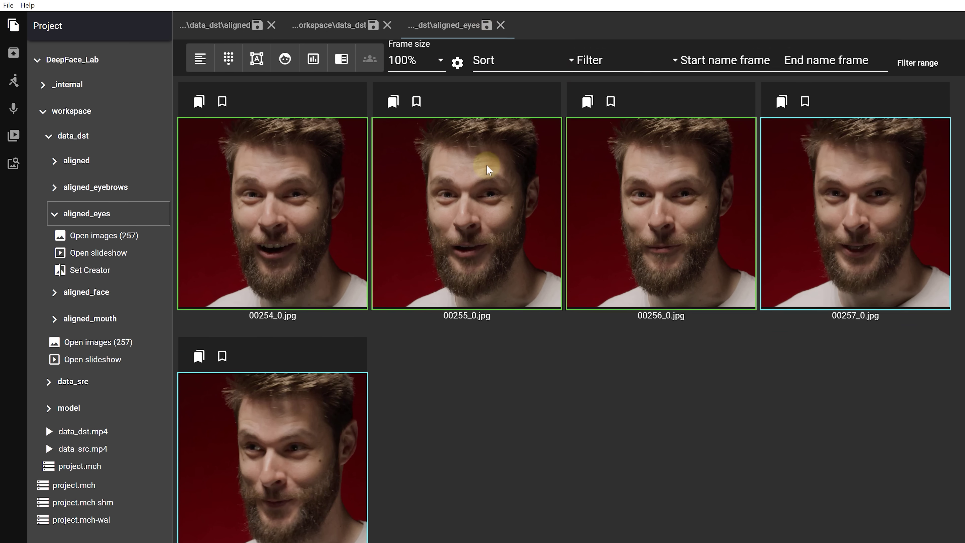
Select all faces, keep type Face, enable Set faces to parent frames, and use aligned_eyes as faces folder
left_click(329, 418)
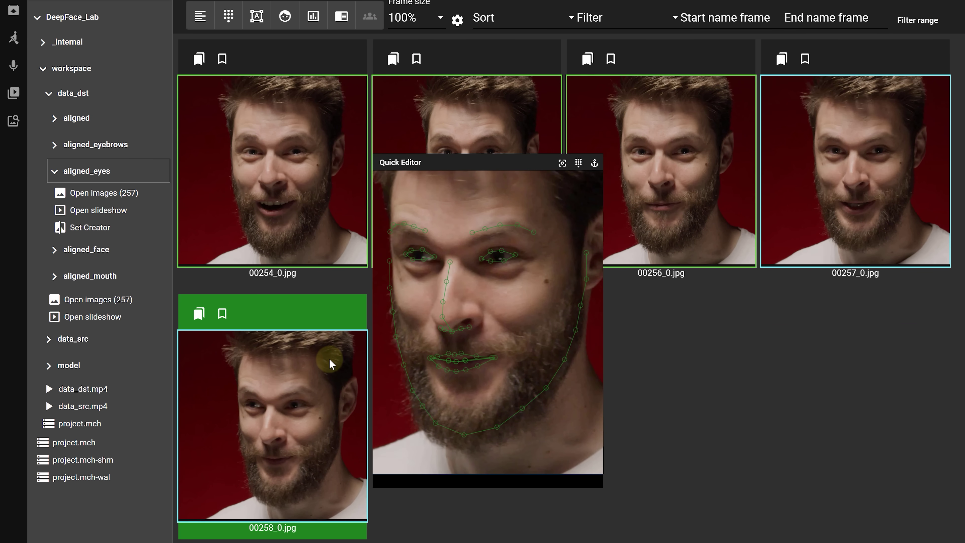
key("ctrl+a")
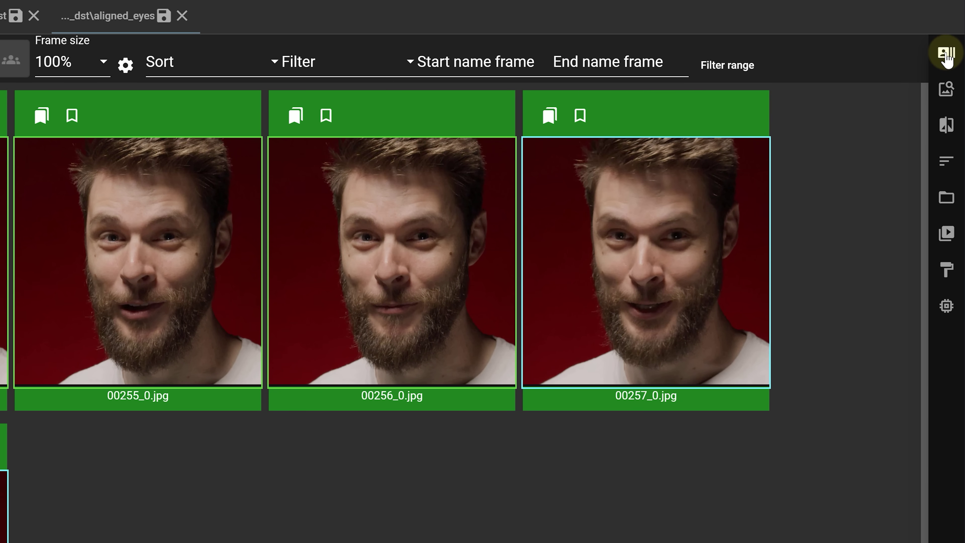
left_click(945, 54)
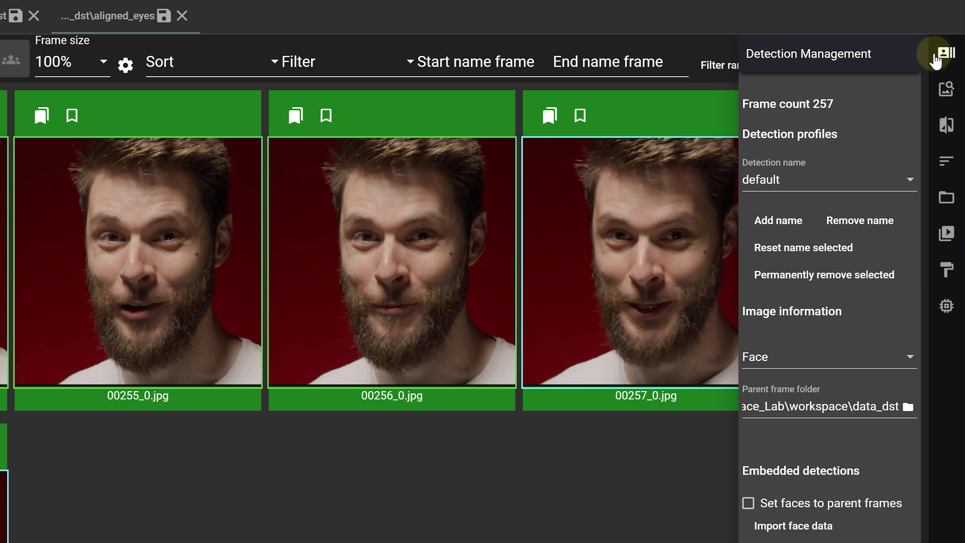
left_click(805, 361)
left_click(805, 367)
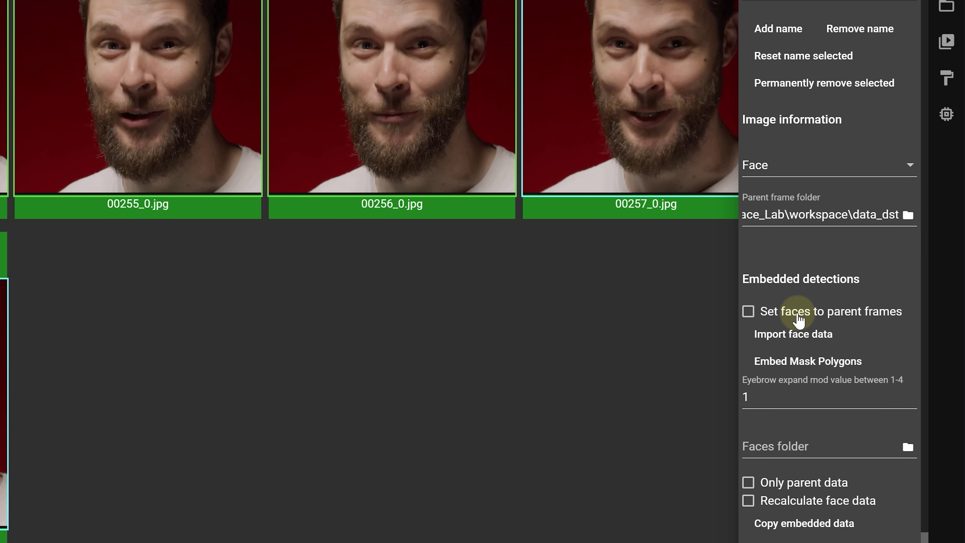
left_click(796, 506)
left_click(908, 453)
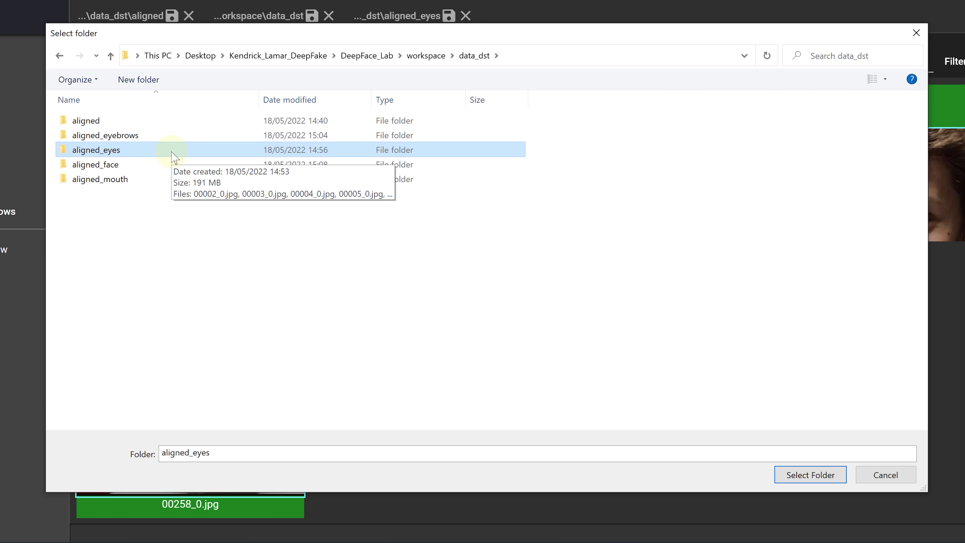
left_click(811, 475)
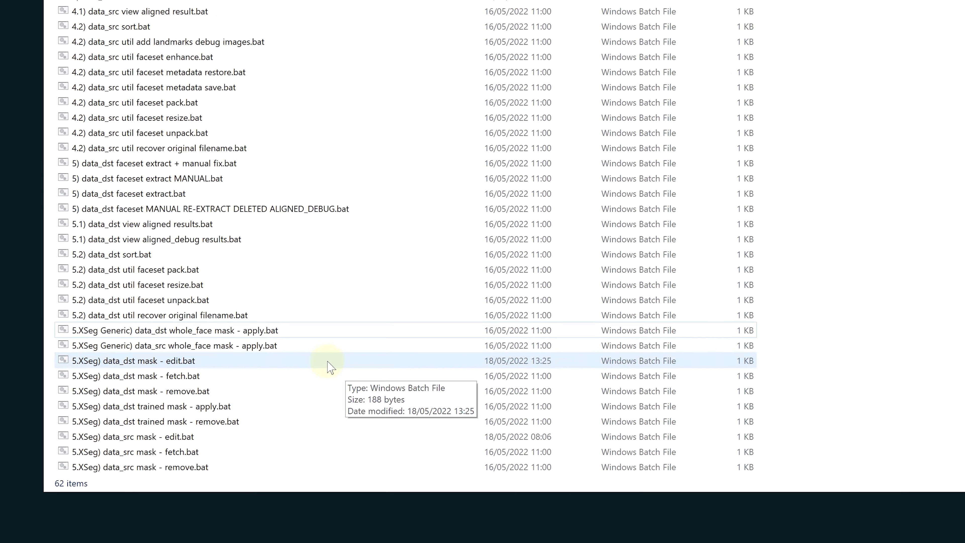
Edit the data_dst mask edit batch file to target aligned_eyes, save it, and run it
left_click(227, 406)
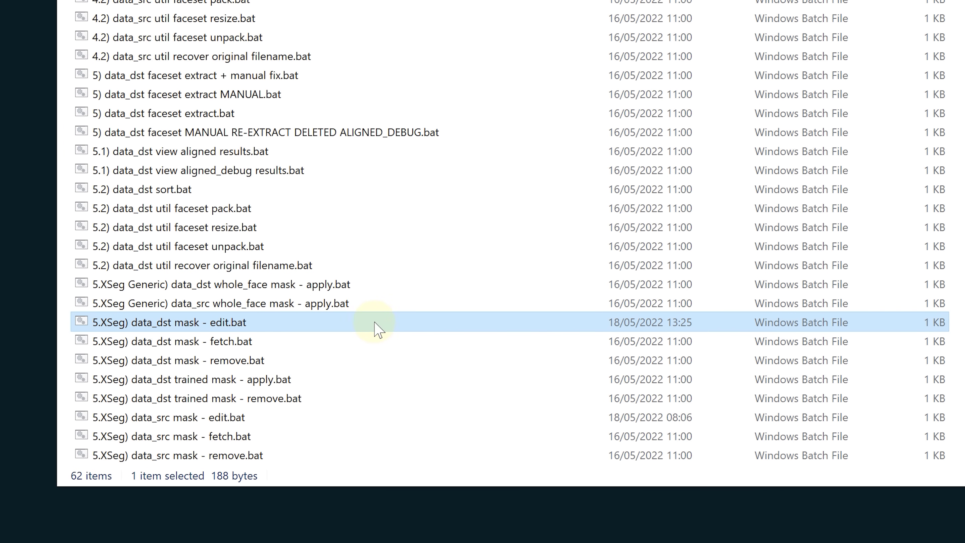
right_click(301, 327)
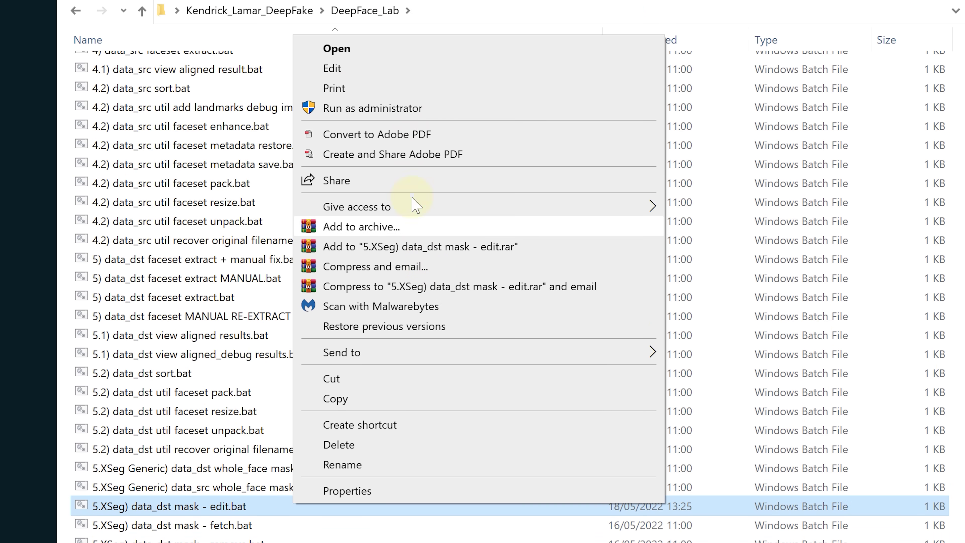
left_click(413, 71)
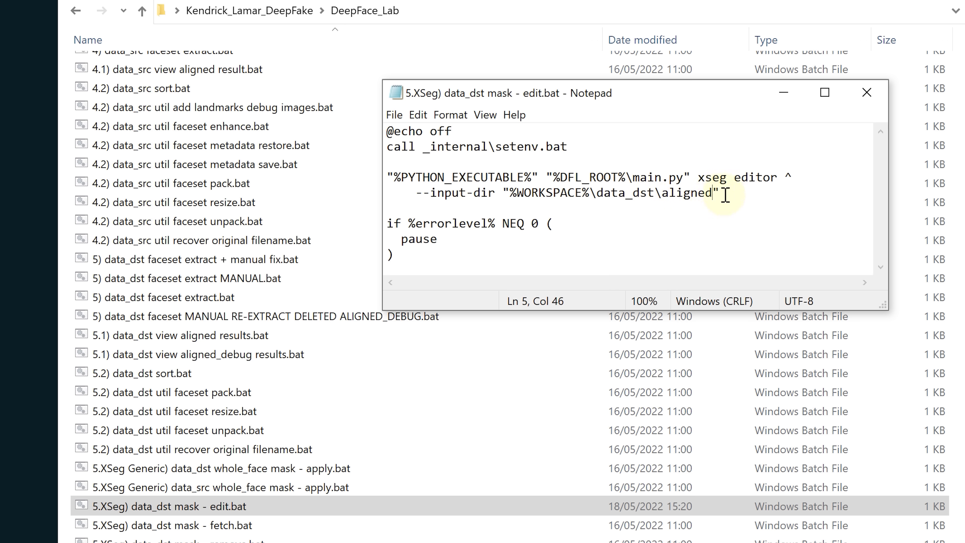
type("_eyes")
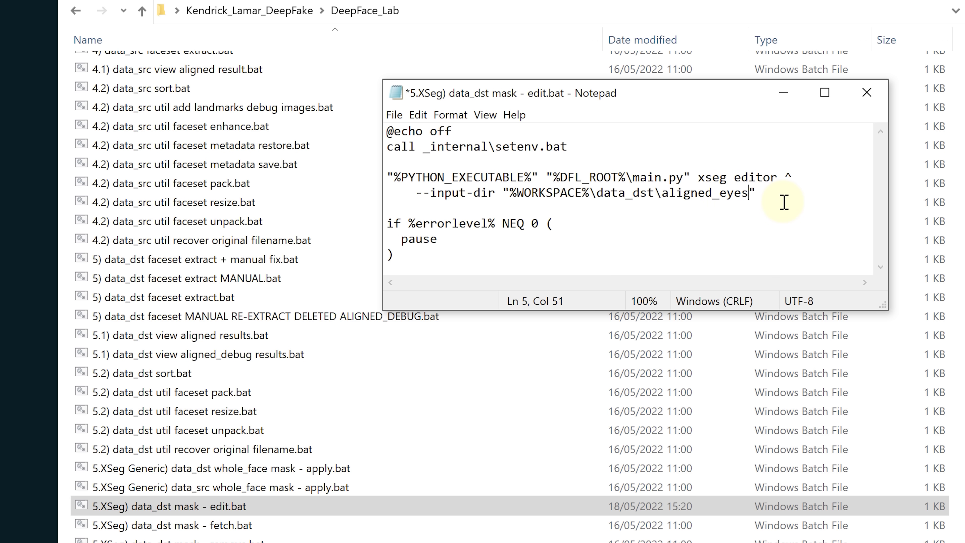
left_click(395, 114)
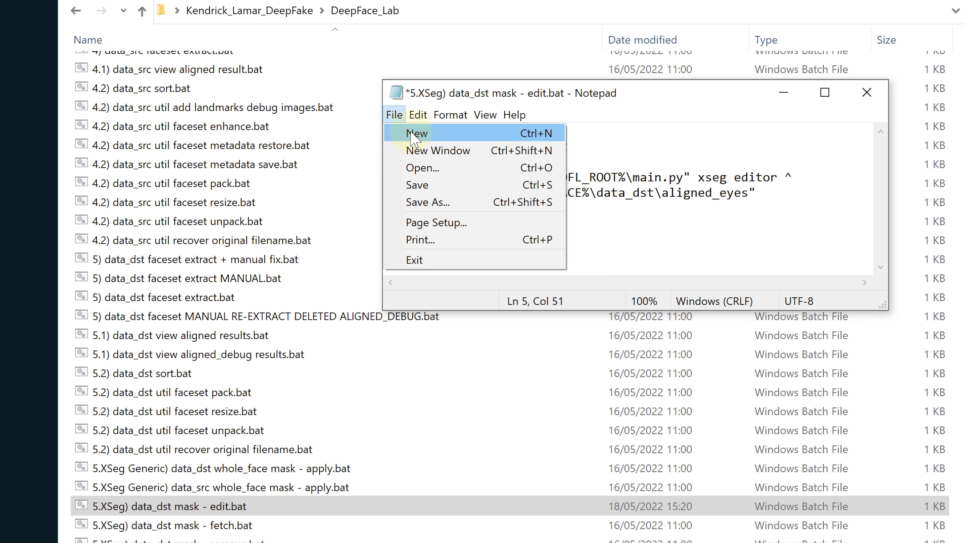
left_click(414, 183)
double_click(315, 507)
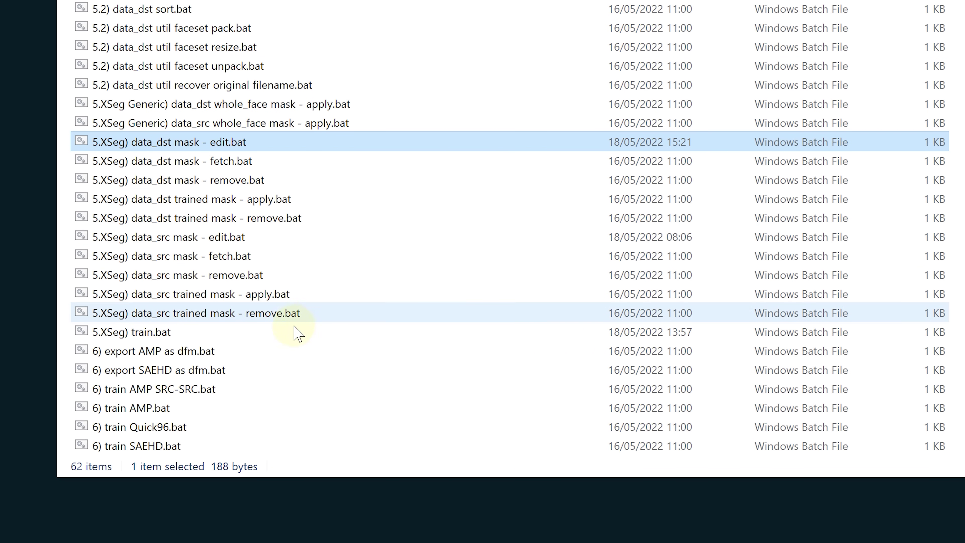
Point '5.XSeg) train.bat' at aligned_eyes, save it, and launch XSeg training
left_click(287, 339)
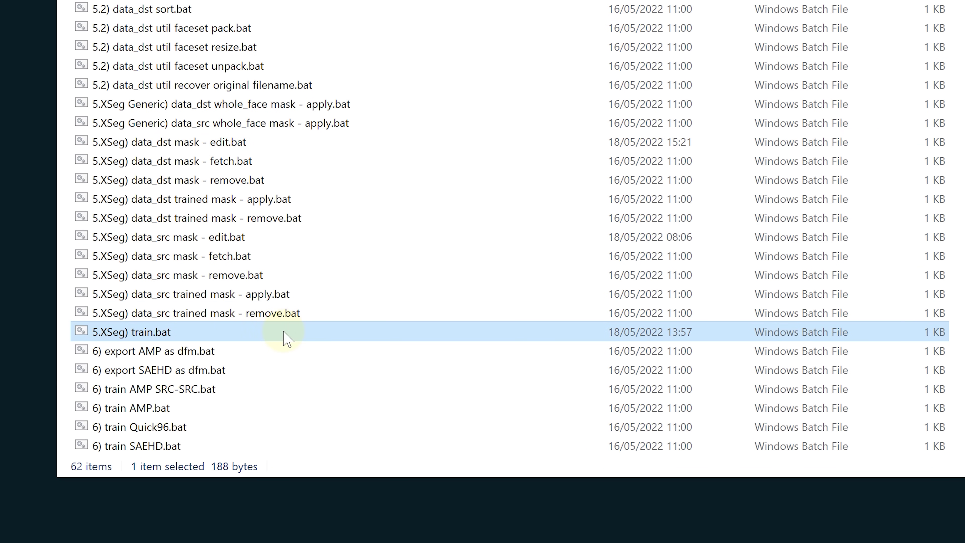
right_click(237, 337)
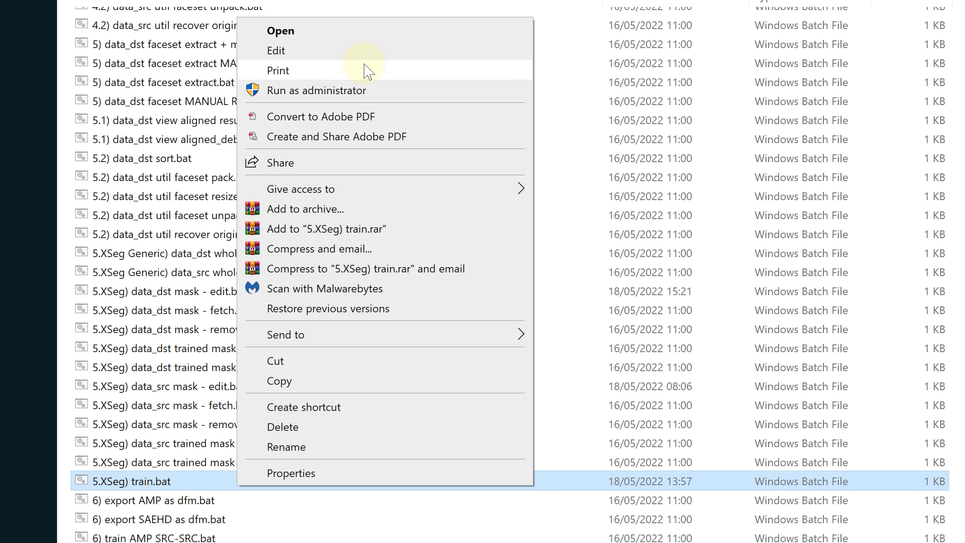
left_click(365, 53)
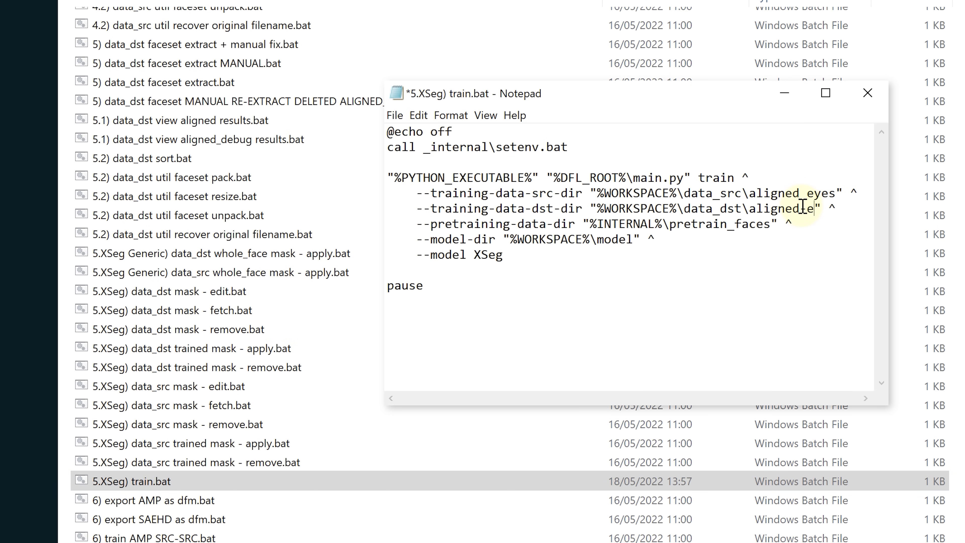
left_click(394, 116)
left_click(420, 185)
double_click(472, 483)
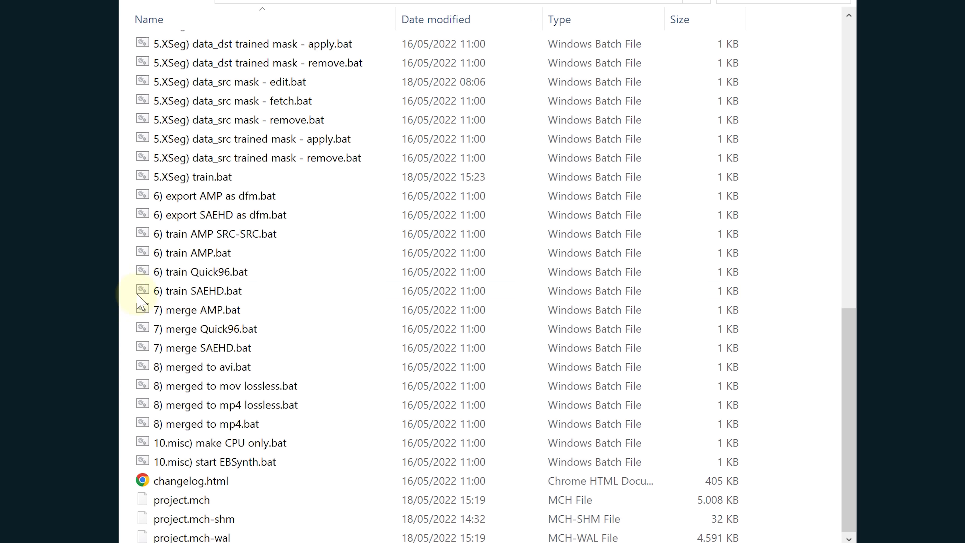
Run '6) train SAEHD.bat' for a new model: GPU 0, batch size 2, resolution 128, face type wf
left_click(220, 292)
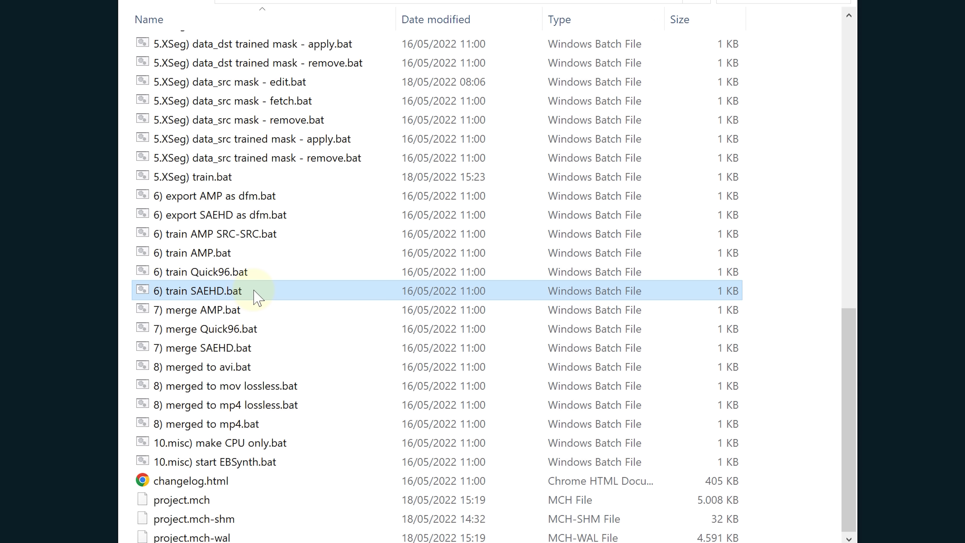
double_click(254, 291)
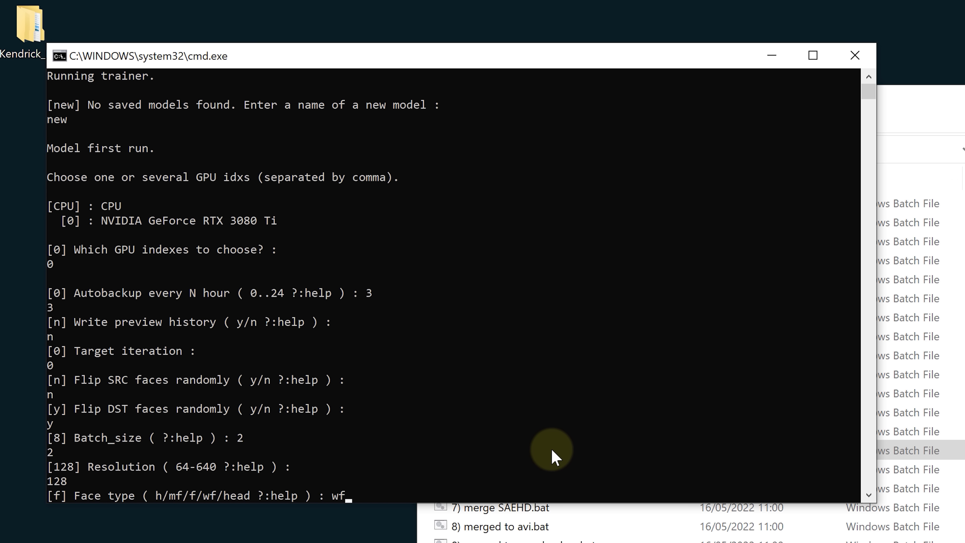
key("Return")
key("Return")
key("Return")
key("Return")
key("Return")
key("Return")
key("Return")
key("Return")
key("Return")
key("Return")
key("Return")
key("Return")
key("Return")
key("Return")
key("Return")
key("Return")
key("Return")
key("Return")
key("Return")
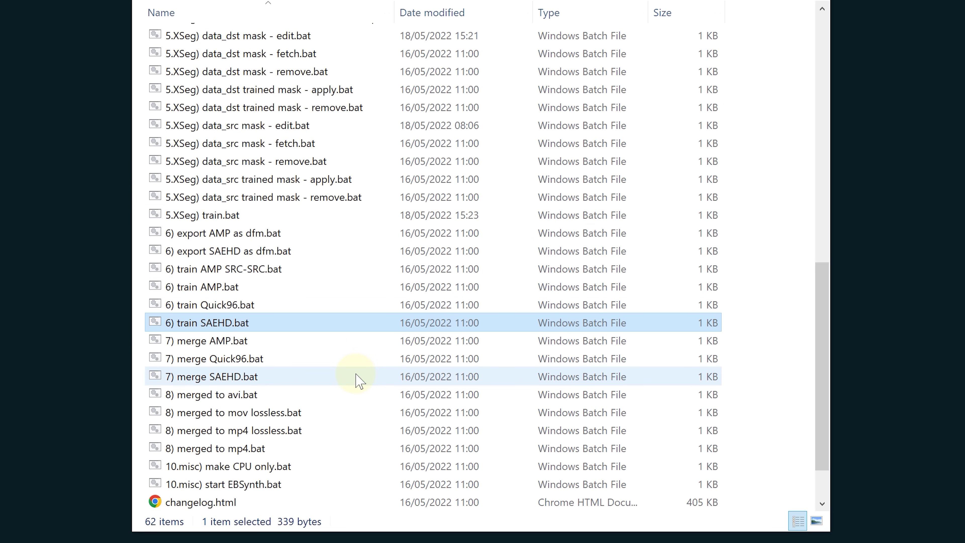
Run '7) merge SAEHD.bat' interactively with 16 workers, preview the merged frame, then save and quit
left_click(359, 380)
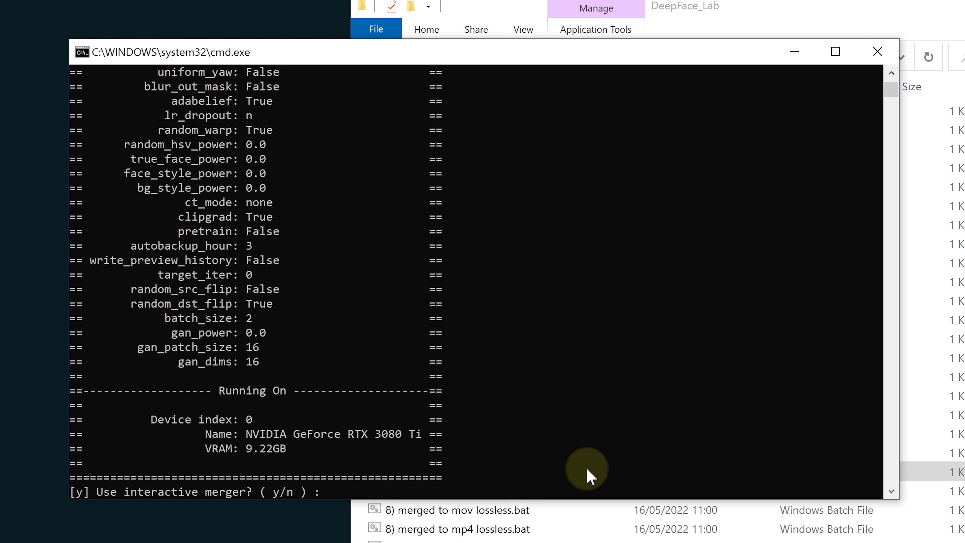
key("Return")
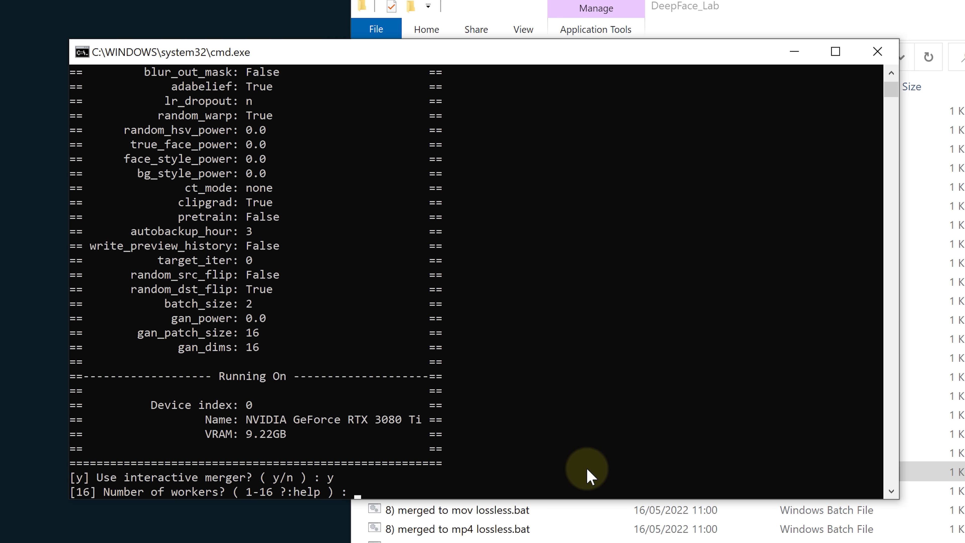
key("Return")
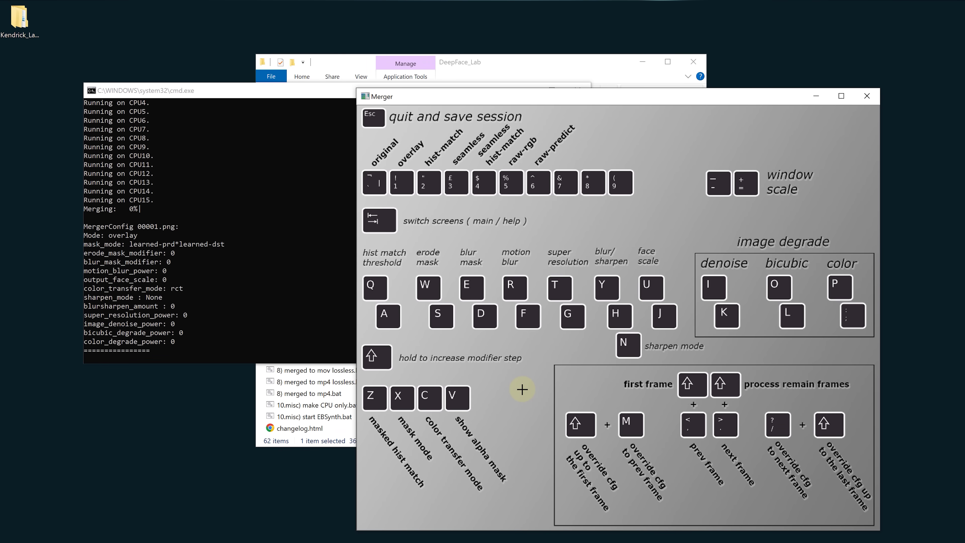
key("Tab")
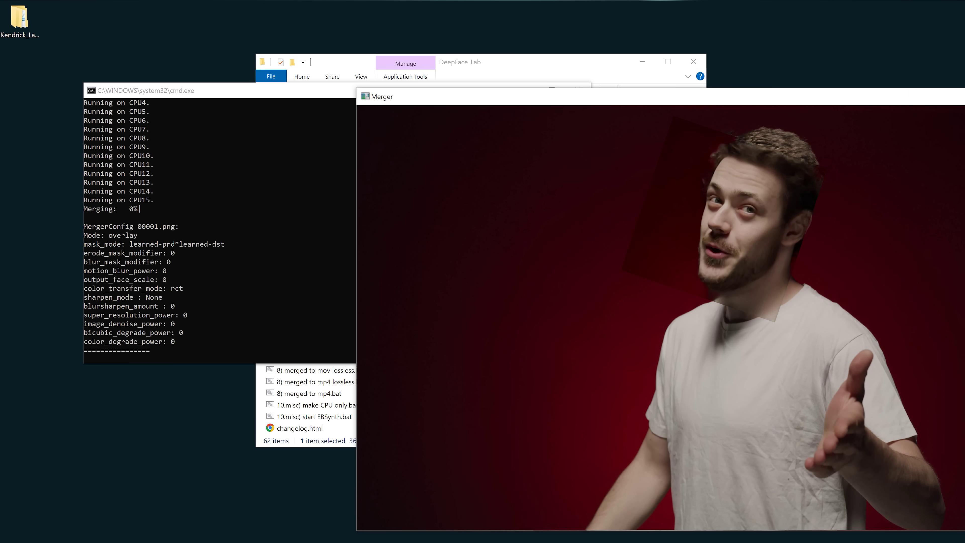
key("Tab")
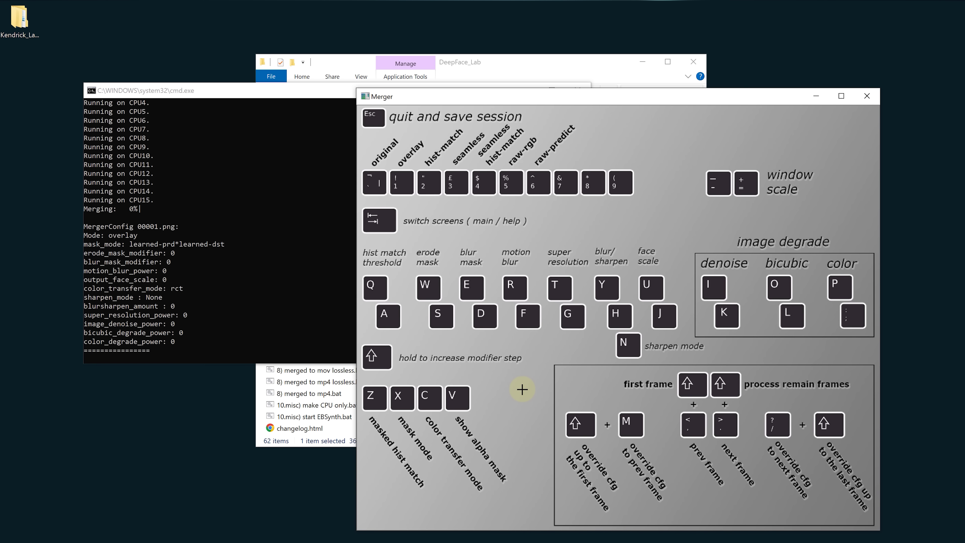
key("Escape")
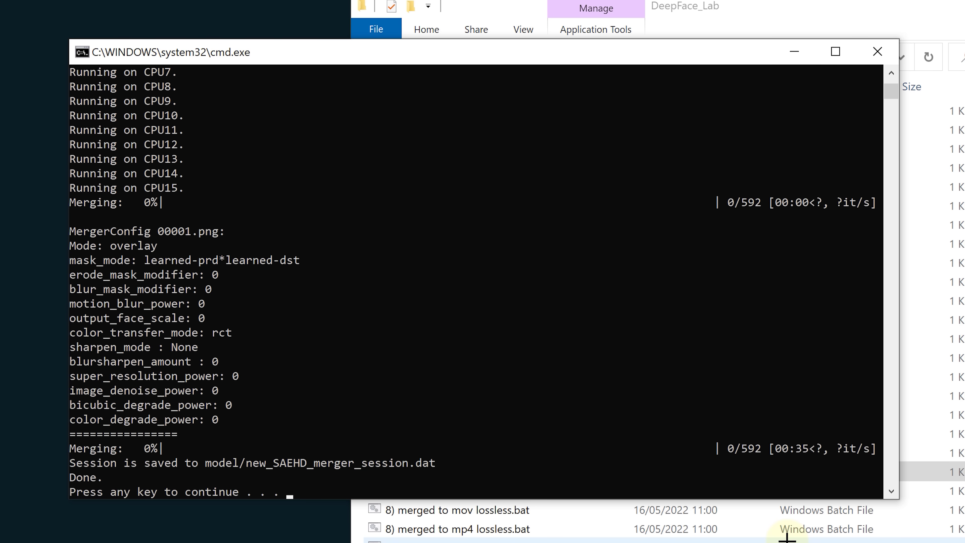
key("Return")
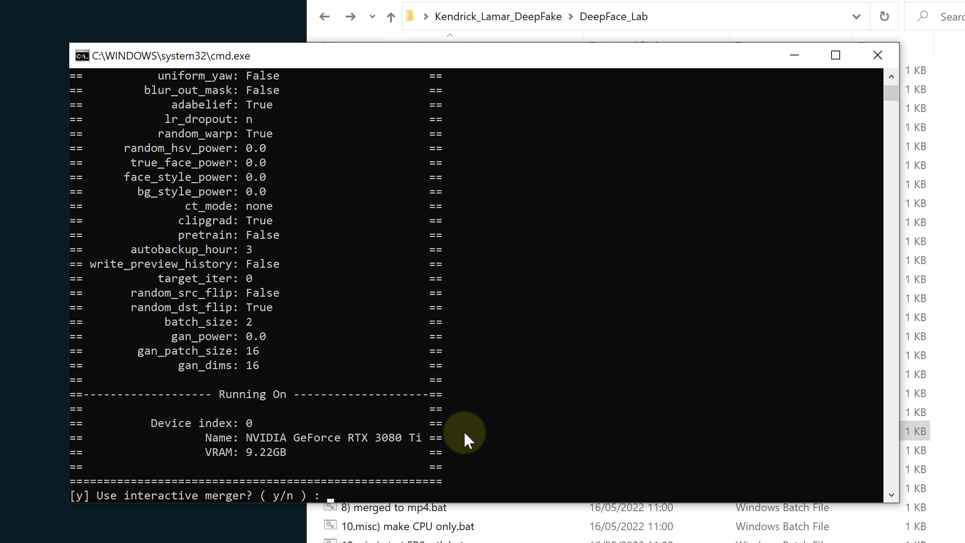
Rerun the merge non-interactively with raw-rgb mode (5) and XSeg-dst mask (7), defaults elsewhere
type("n")
key("Return")
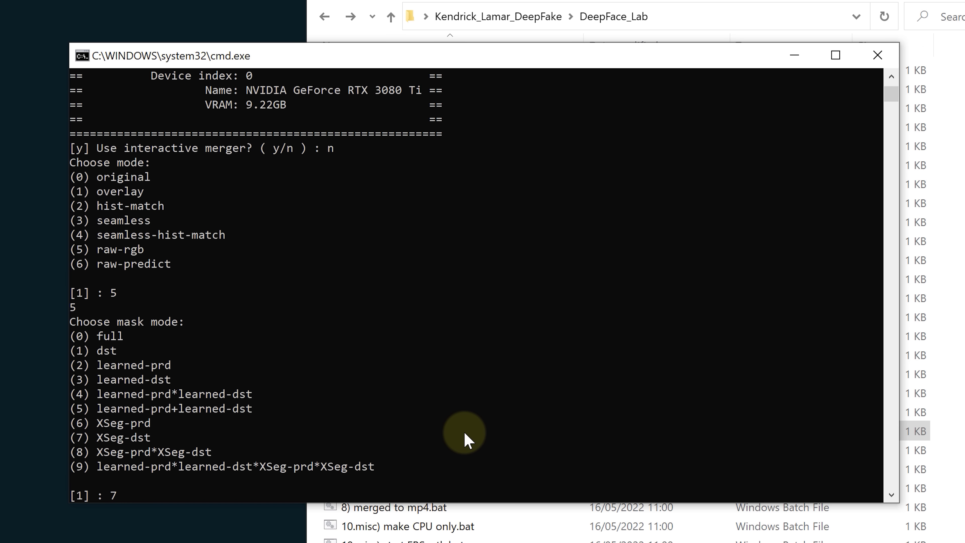
key("Return")
key("Return")
key("Return")
key("Return")
key("Return")
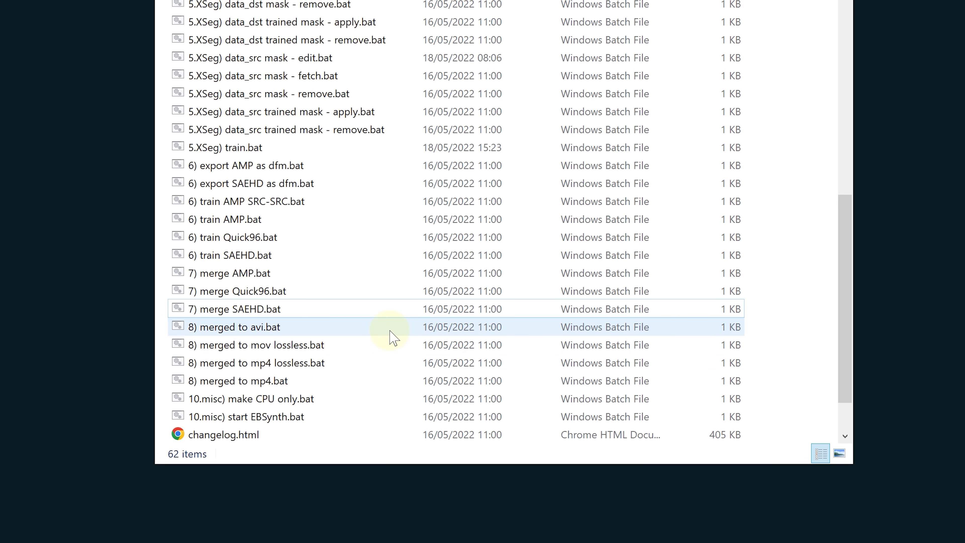
Check the workspace folder for the merge results, then return to DeepFace_Lab
scroll(391, 337, "up", 12)
left_click(782, 360)
double_click(323, 7)
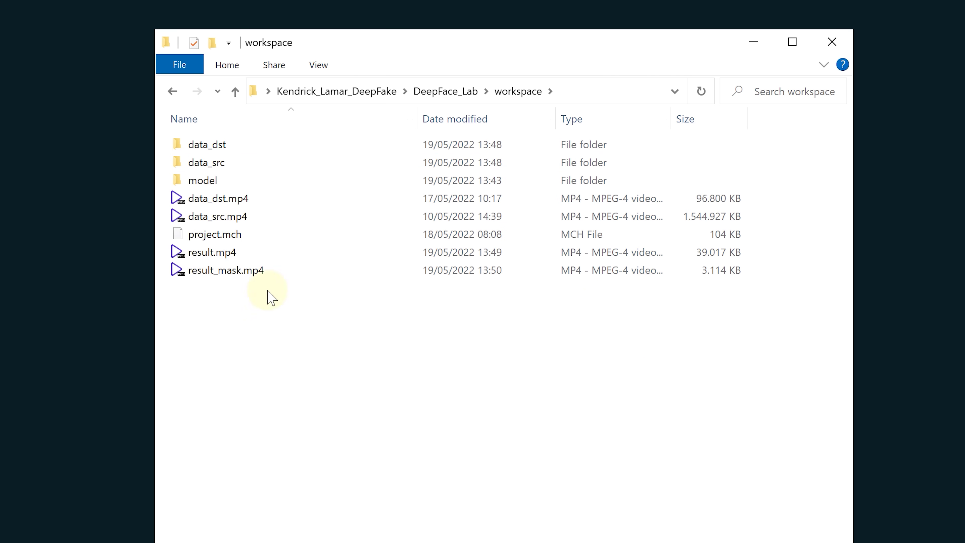
key("alt+Left")
Switch '5.XSeg) train.bat' paths back to aligned_face, save, and close Notepad
left_click(287, 323)
right_click(288, 323)
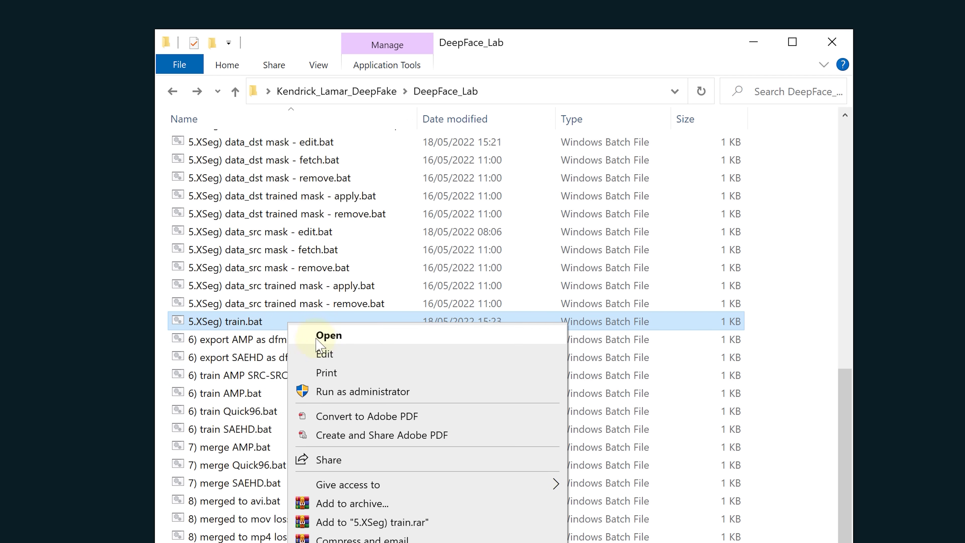
left_click(365, 355)
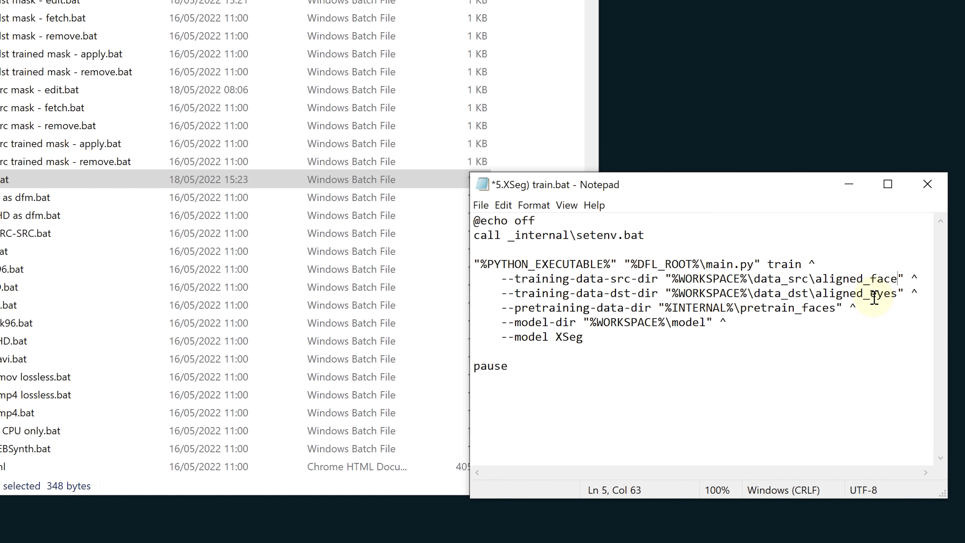
key("ctrl+s")
key("alt+F4")
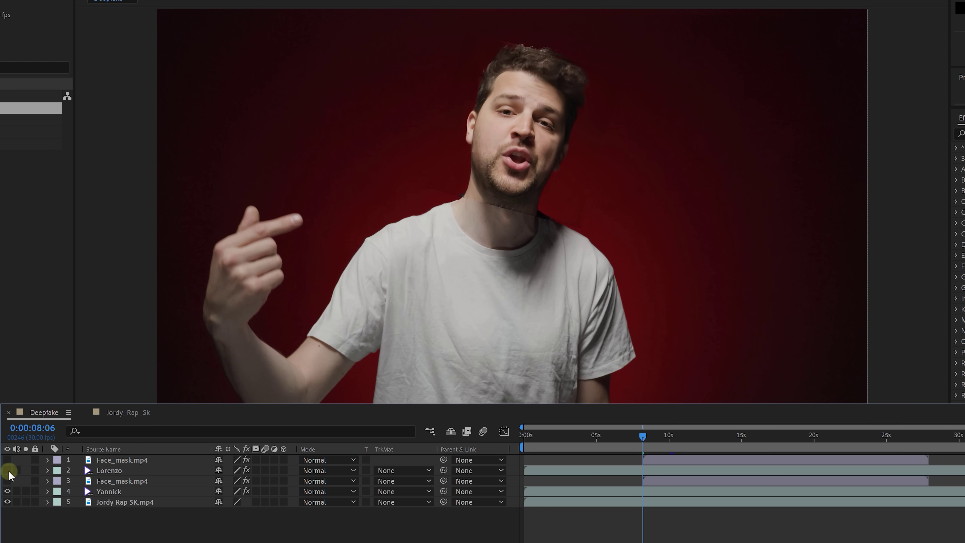
Show the Lorenzo layer and its face mask, and set Lorenzo's TrkMat to Luma Matte
left_click(7, 471)
left_click(8, 460)
left_click(409, 470)
left_click(437, 519)
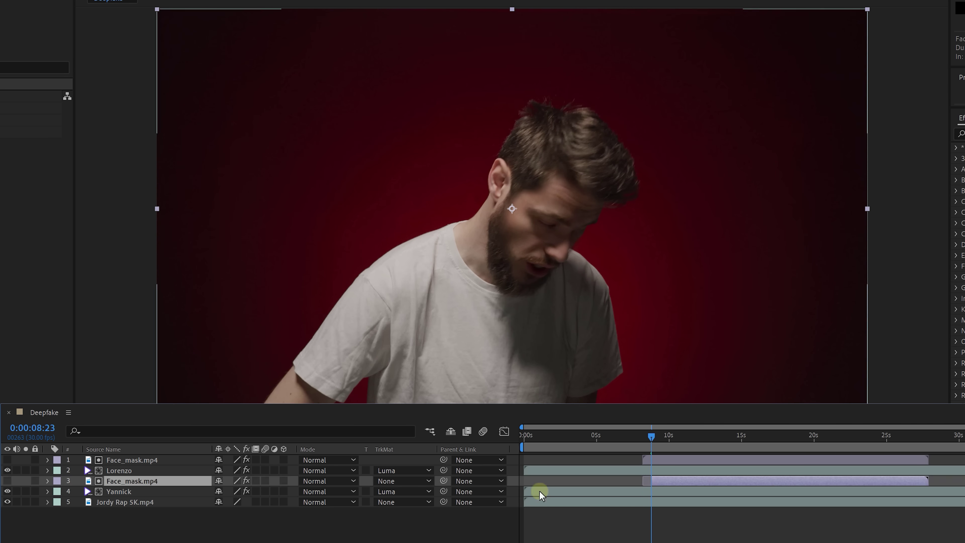
Move the playhead forward to frame 17:18, where the opacity cross-fade ends
left_click(538, 491)
left_click(787, 436)
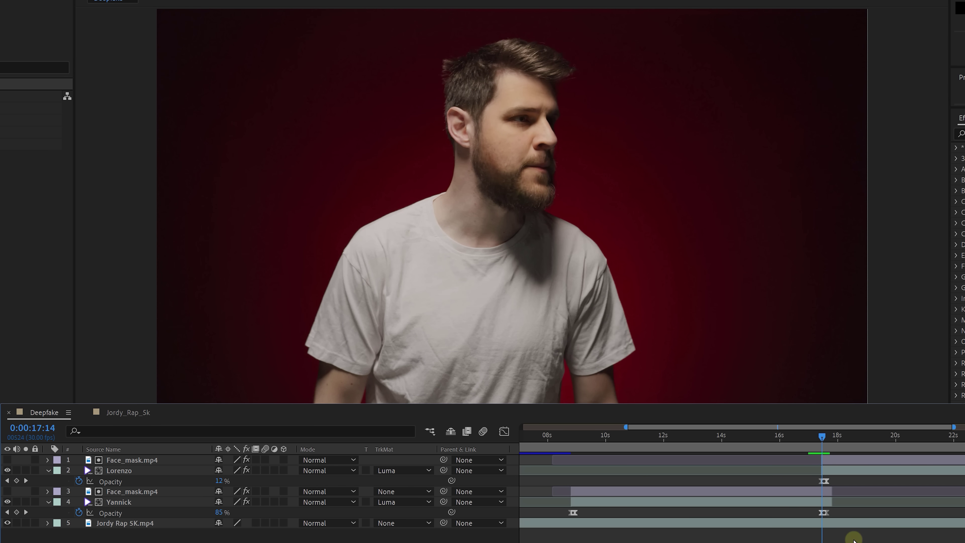
key("Page_Down")
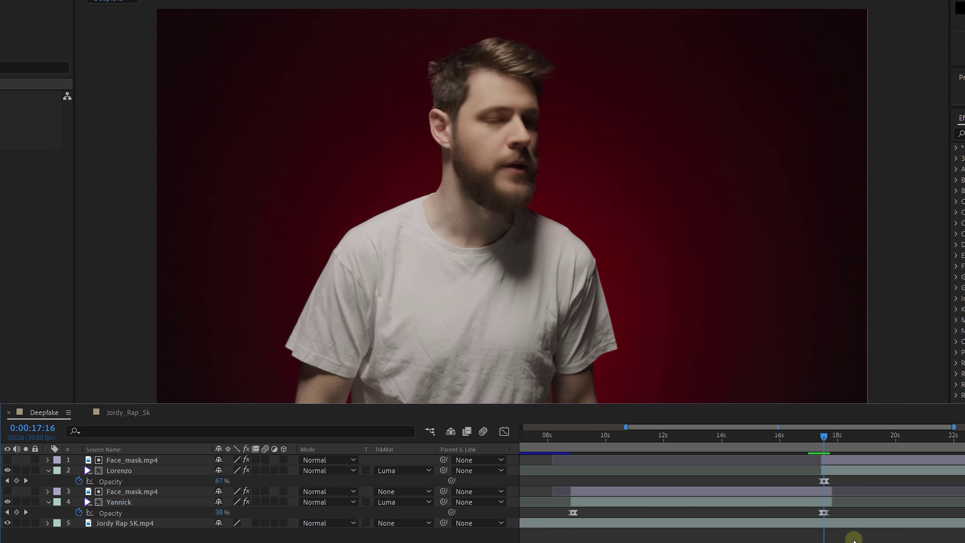
key("Page_Down")
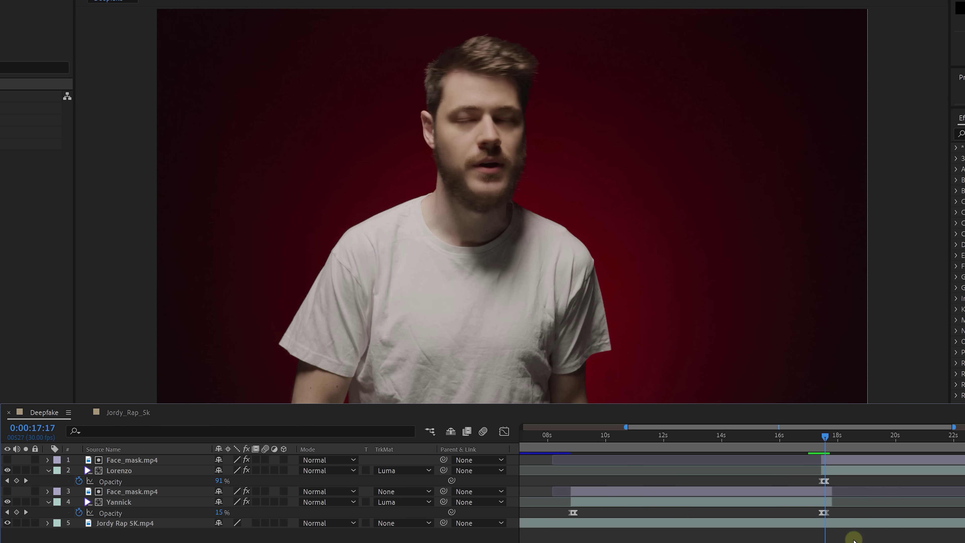
key("Page_Down")
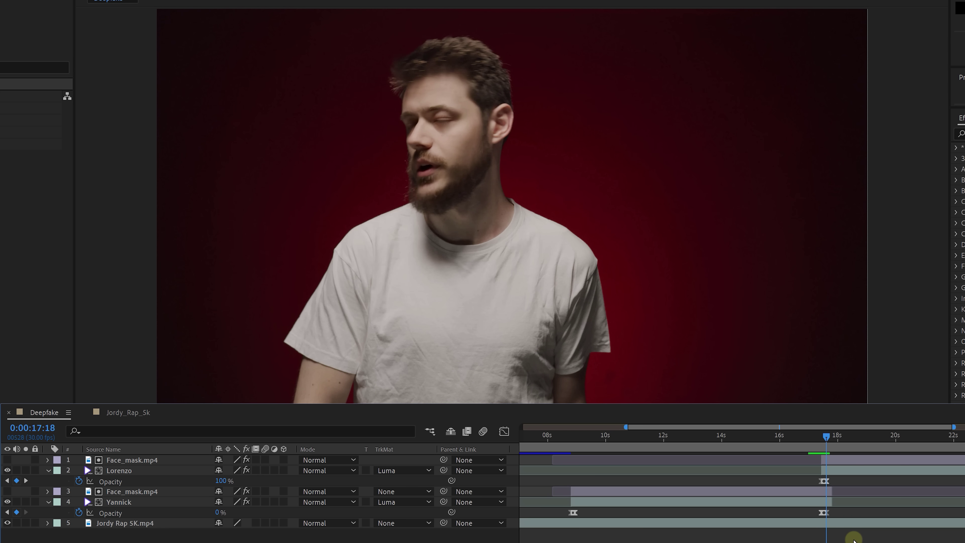